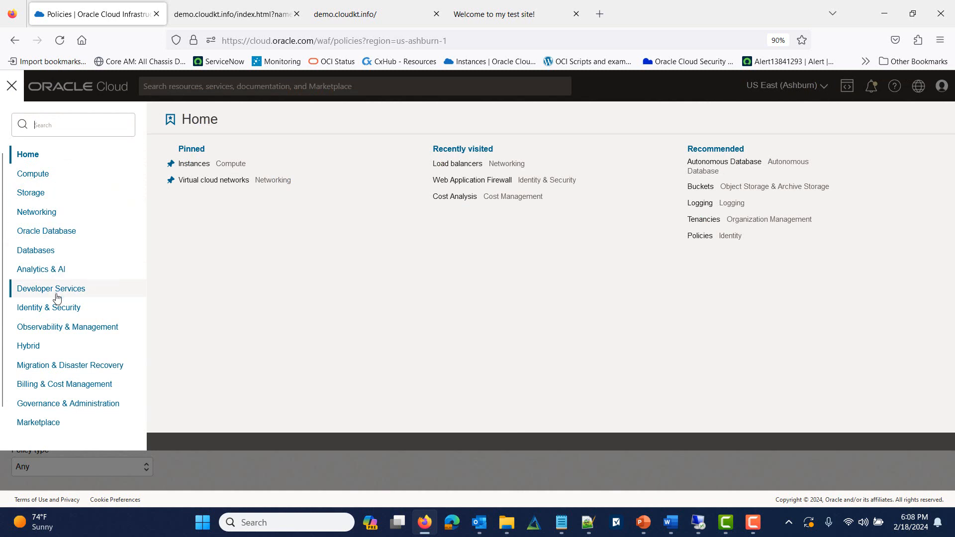
Create a new Web Application Firewall policy named WEB-DEMO in ebs-compartment and continue to its access control settings
click(50, 308)
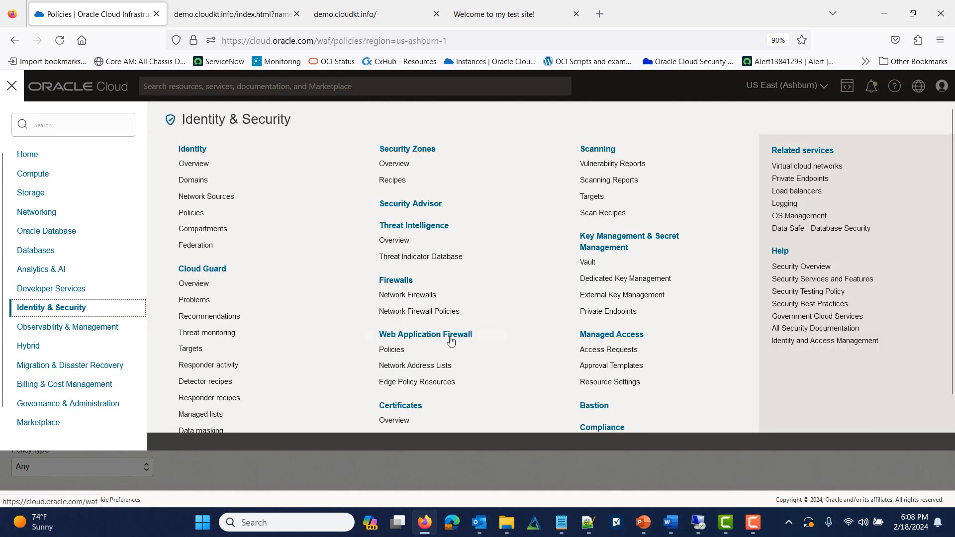
click(423, 340)
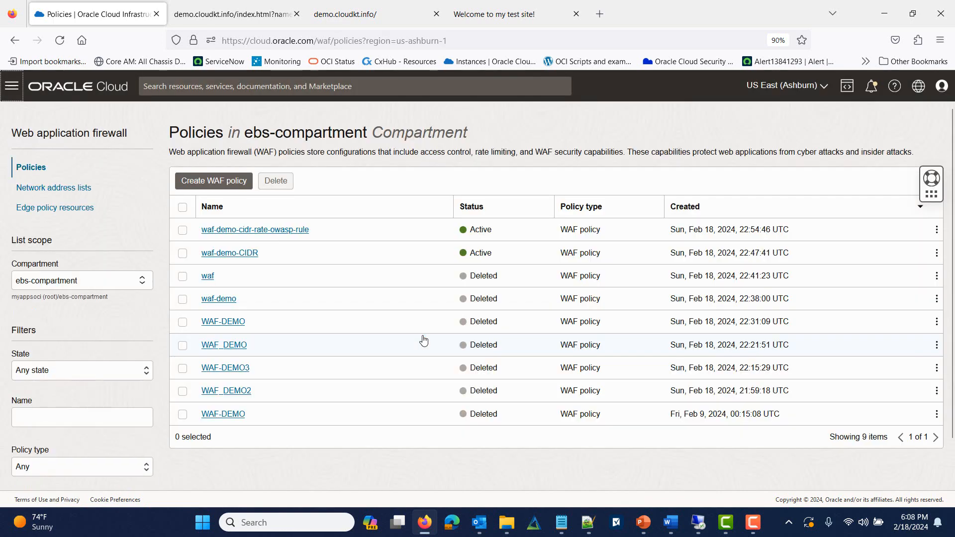
click(207, 182)
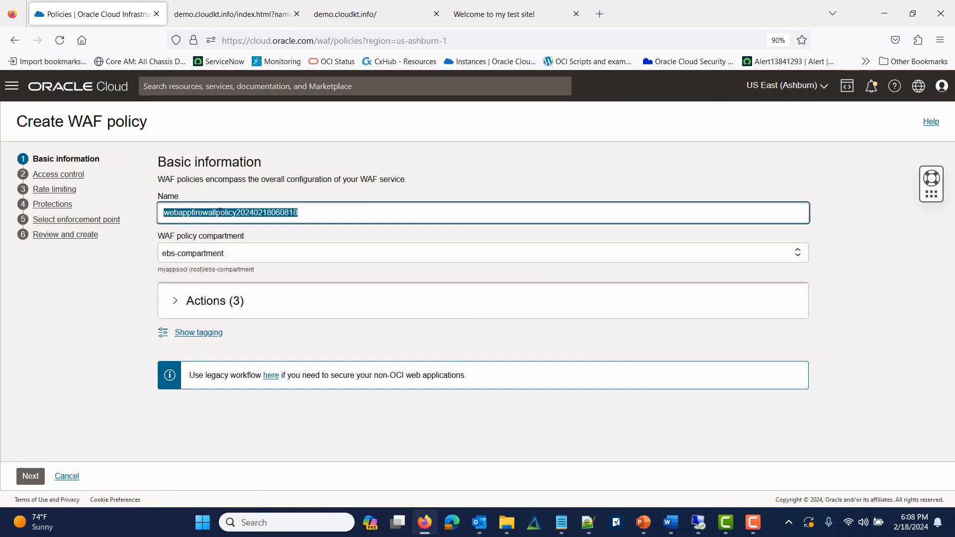
text(WEB-)
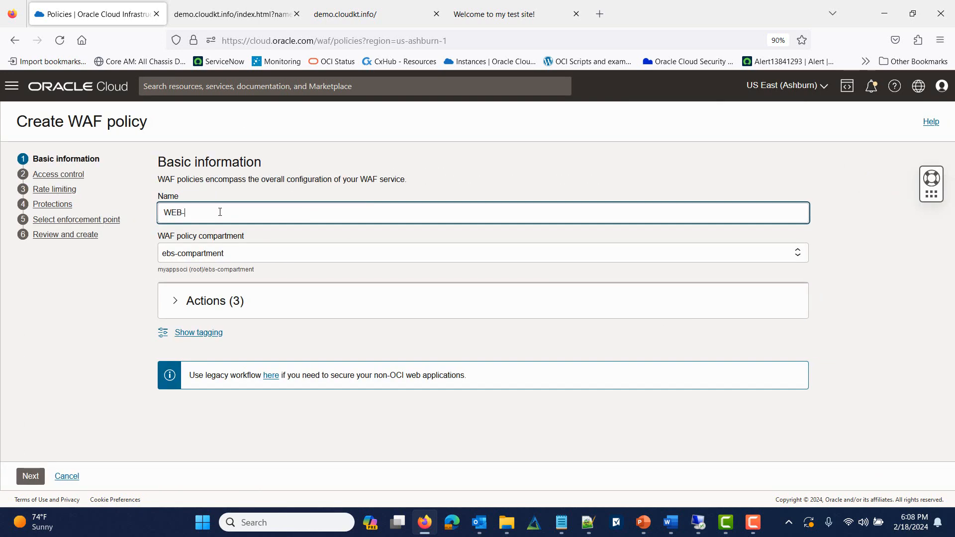
text(DEMO)
click(237, 259)
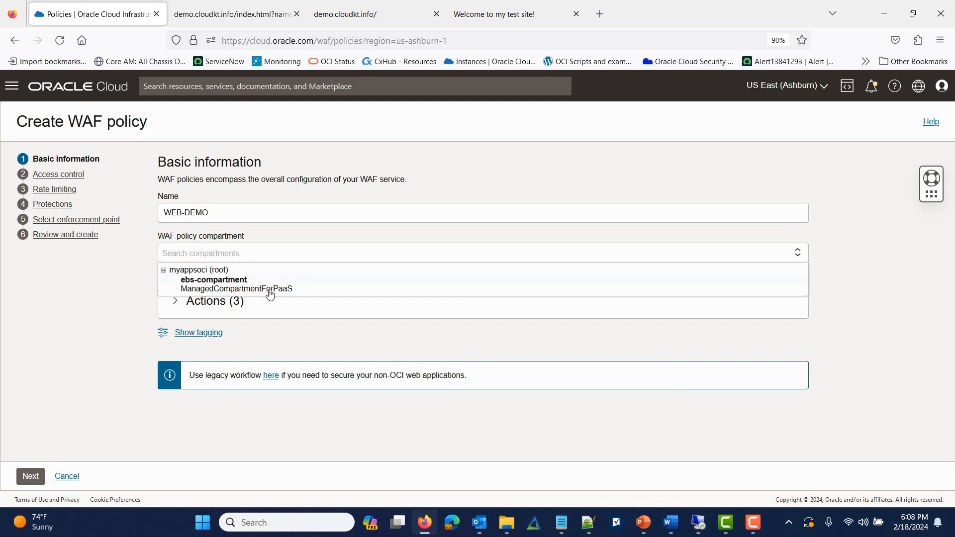
click(208, 280)
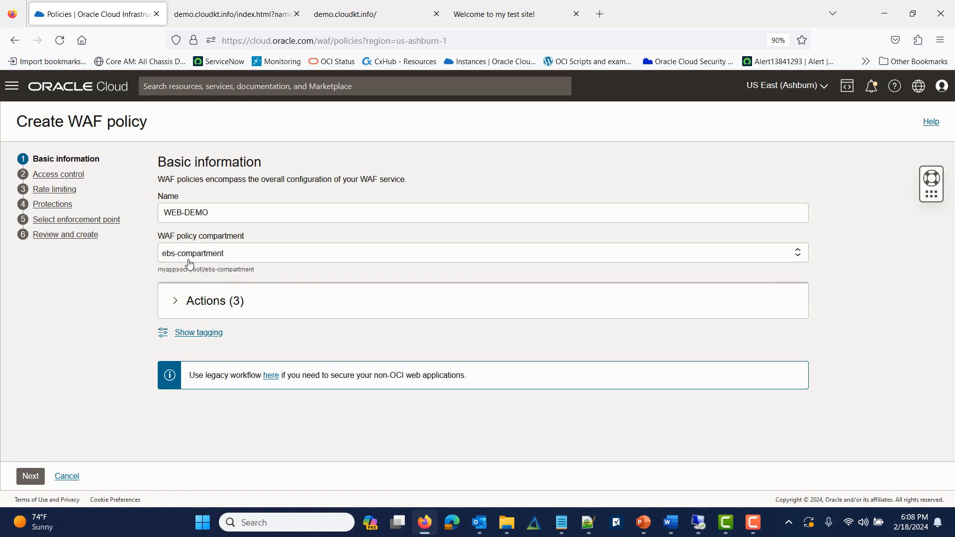
click(31, 476)
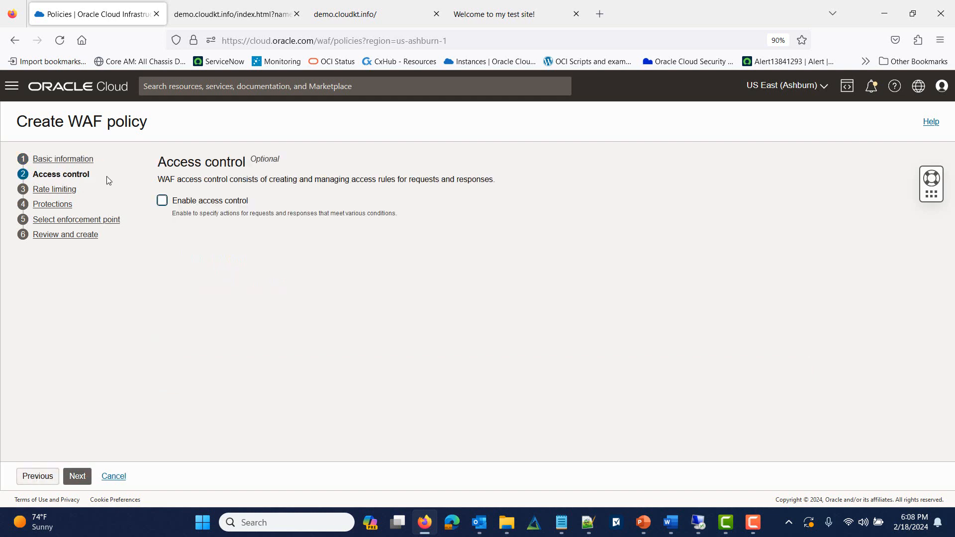
Enable access control for the policy and start an access rule named CIDR-access-country-access
click(163, 204)
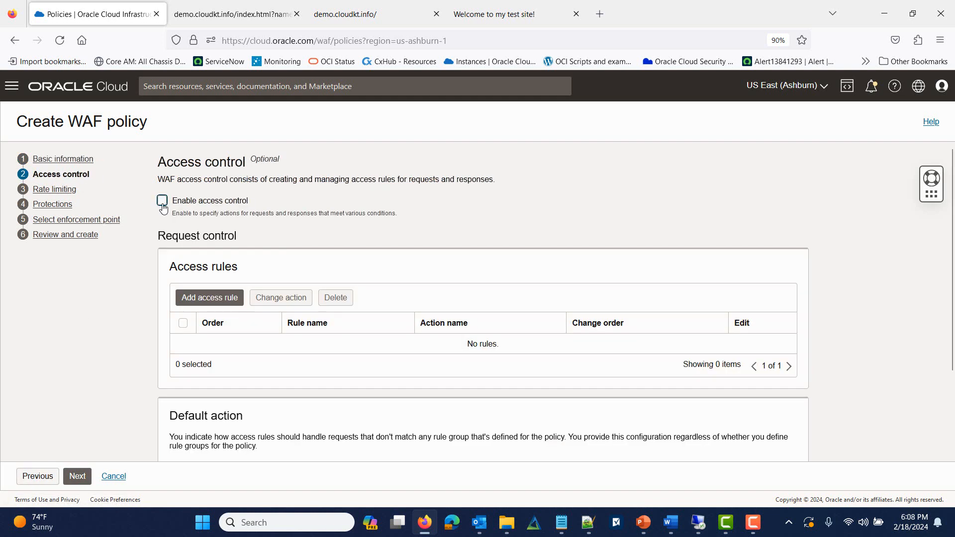
click(162, 204)
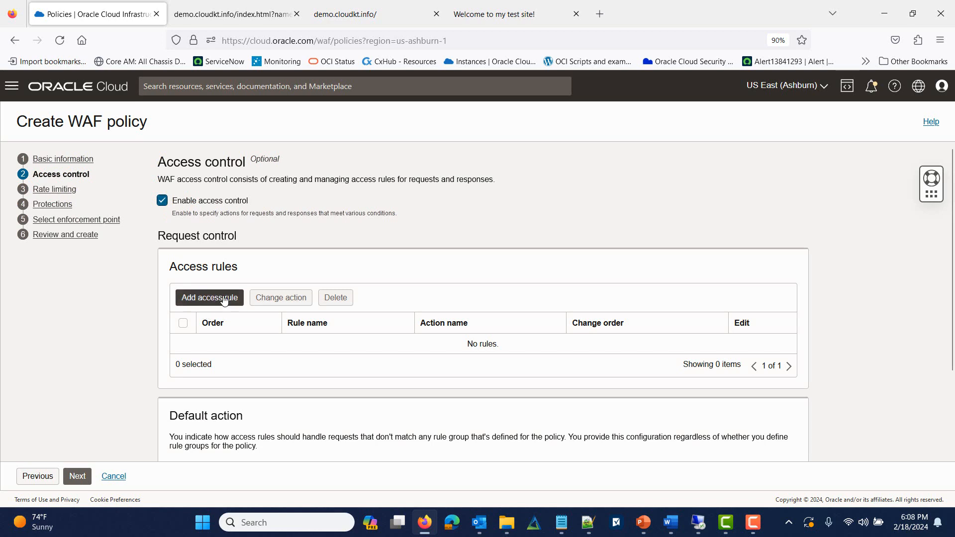
click(225, 299)
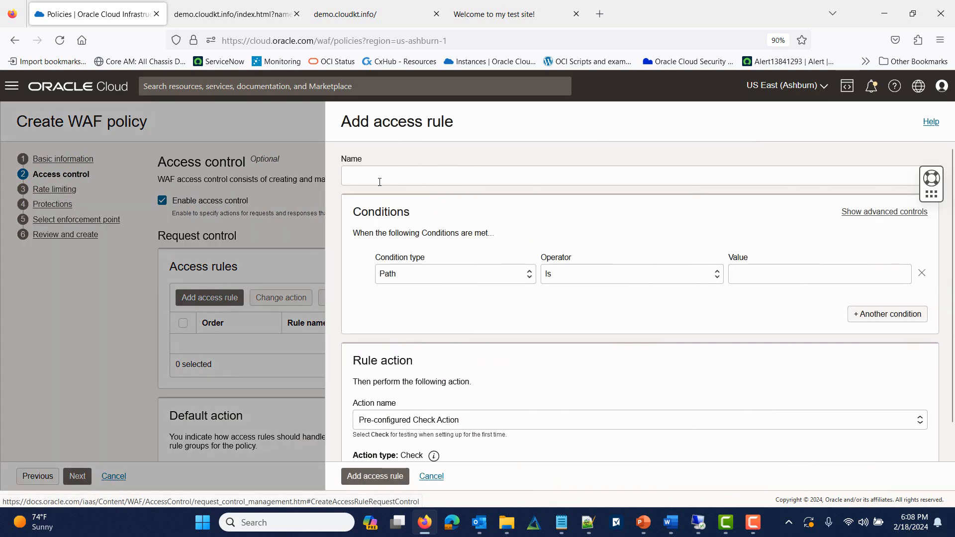
click(380, 181)
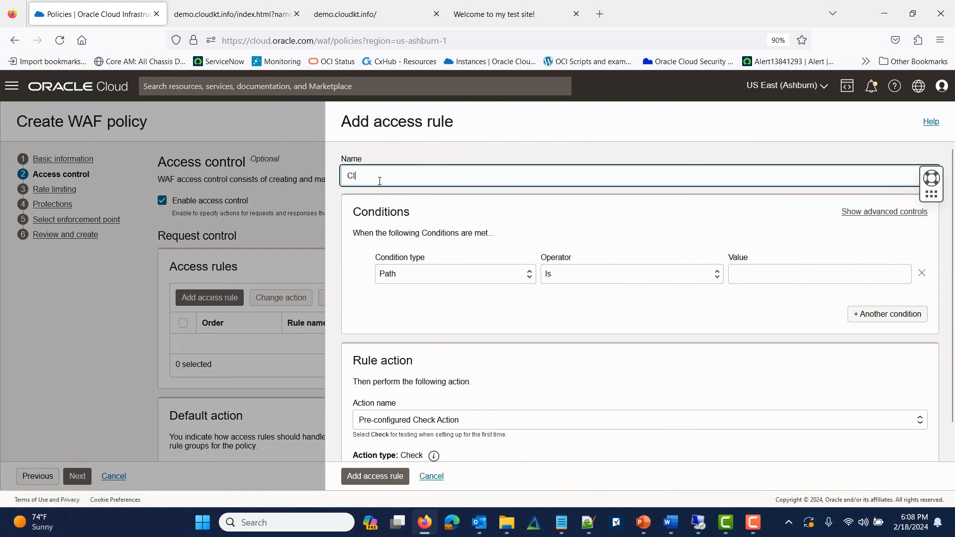
text(CIDR-access-country-access)
Set the rule's first condition to Source IP address with the operator Not in list
click(506, 278)
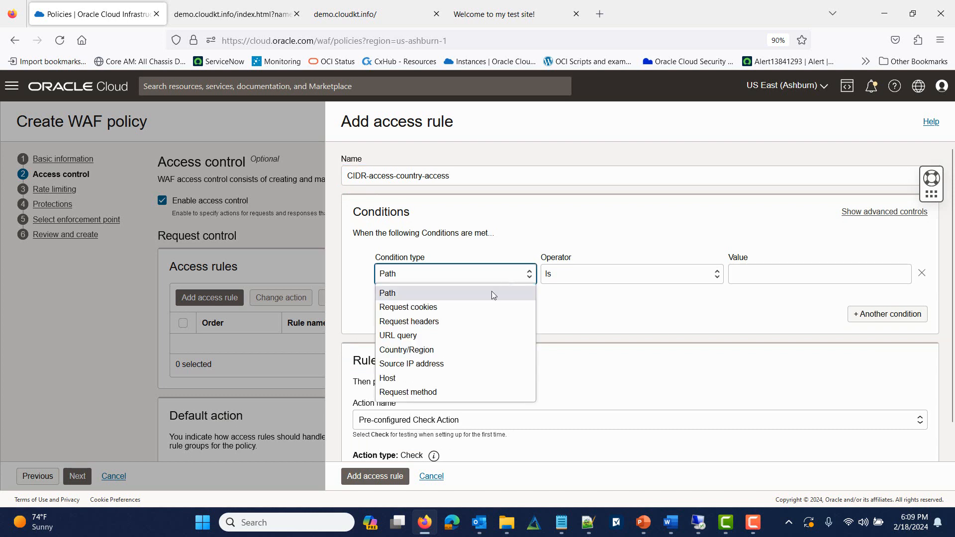
click(448, 367)
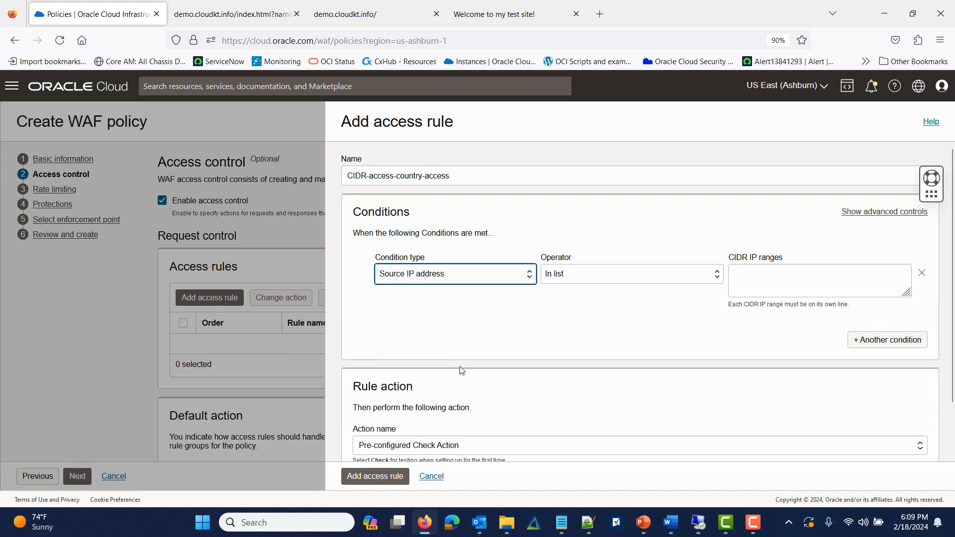
click(601, 282)
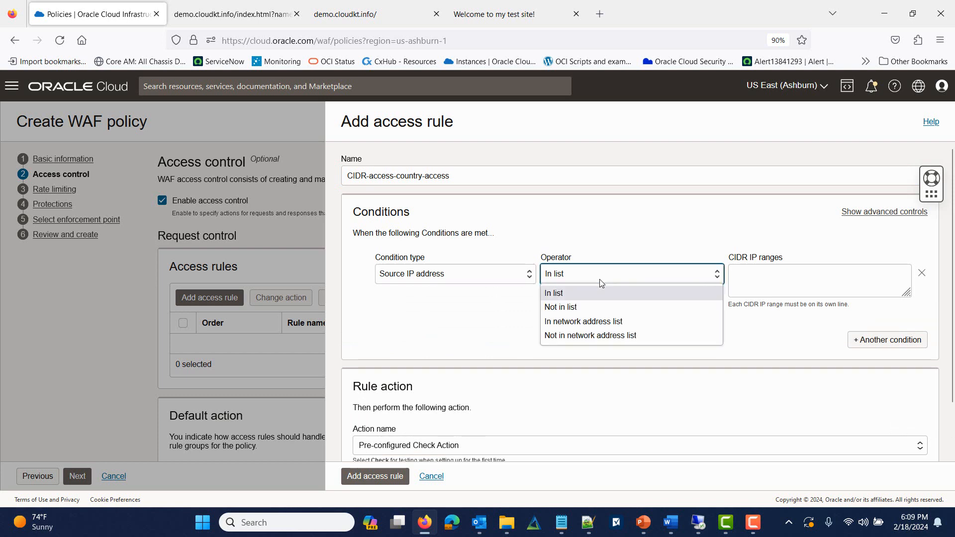
click(588, 309)
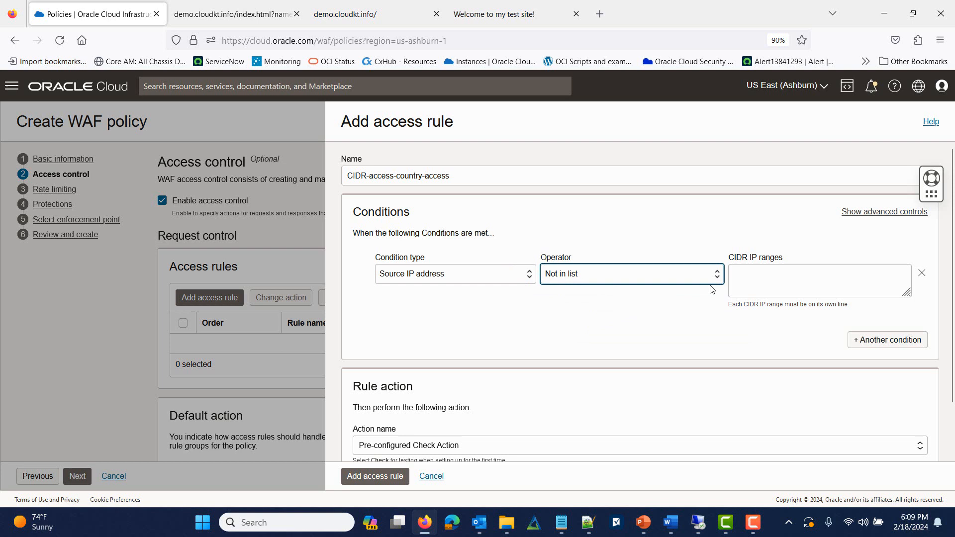
click(770, 280)
text(https://www.youtube.com/watch?v=40a0rvQ9stQ)
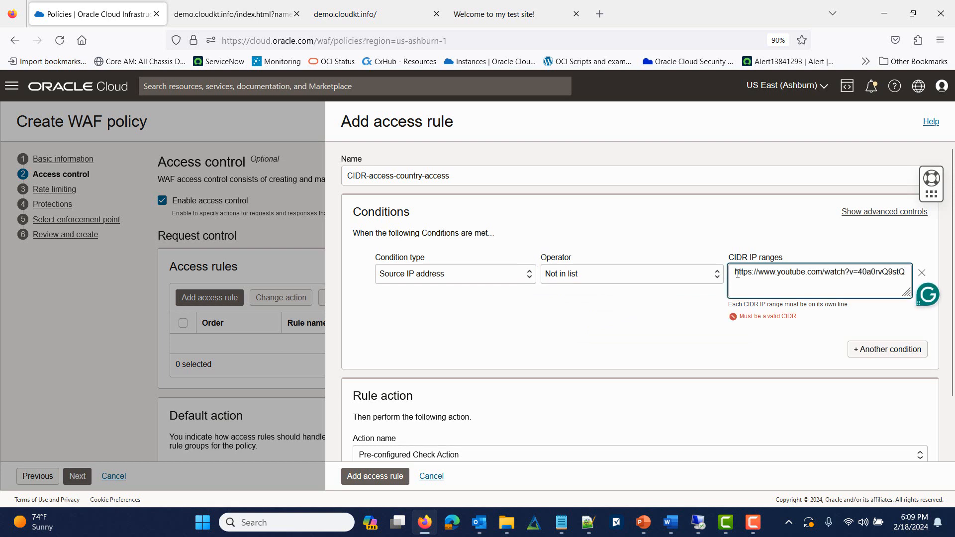
drag(737, 274, 905, 273)
key(BackSpace)
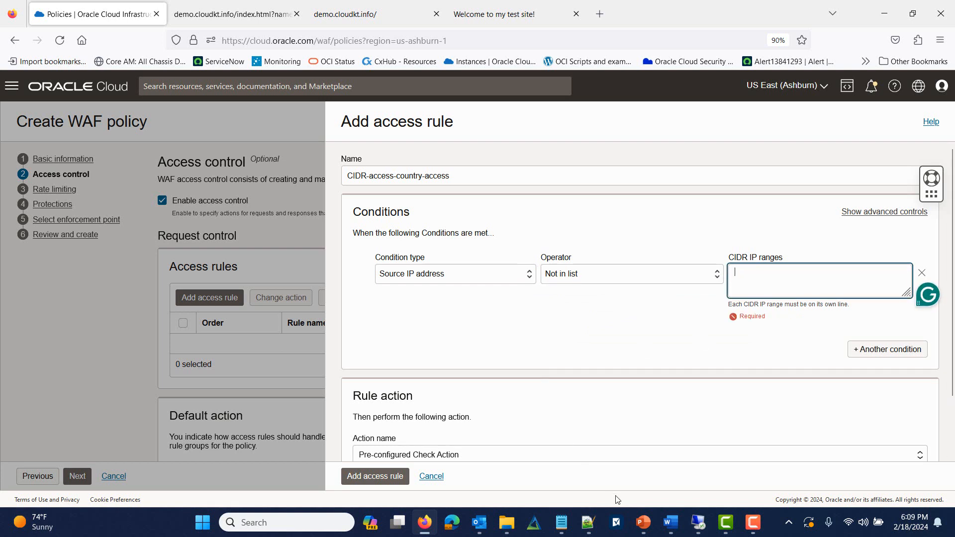
click(587, 522)
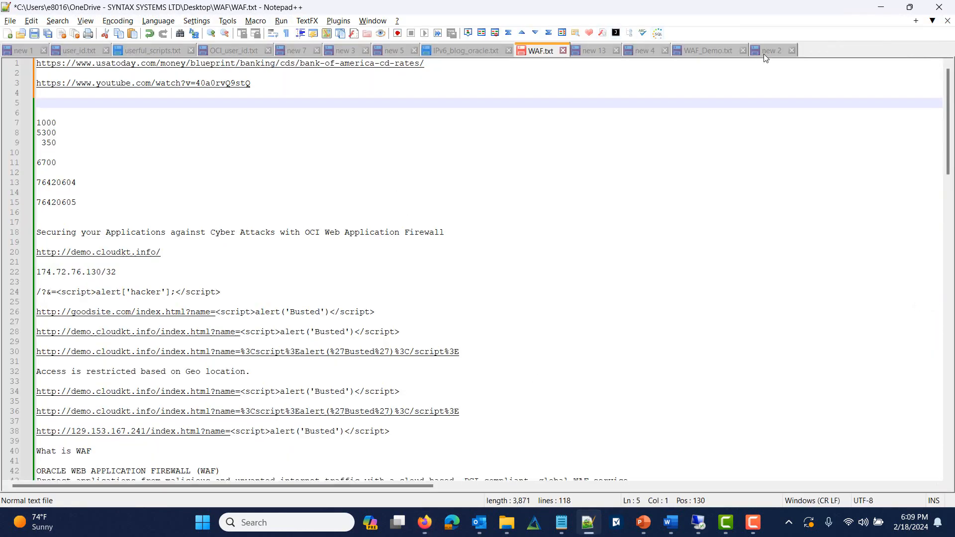
click(723, 52)
click(138, 182)
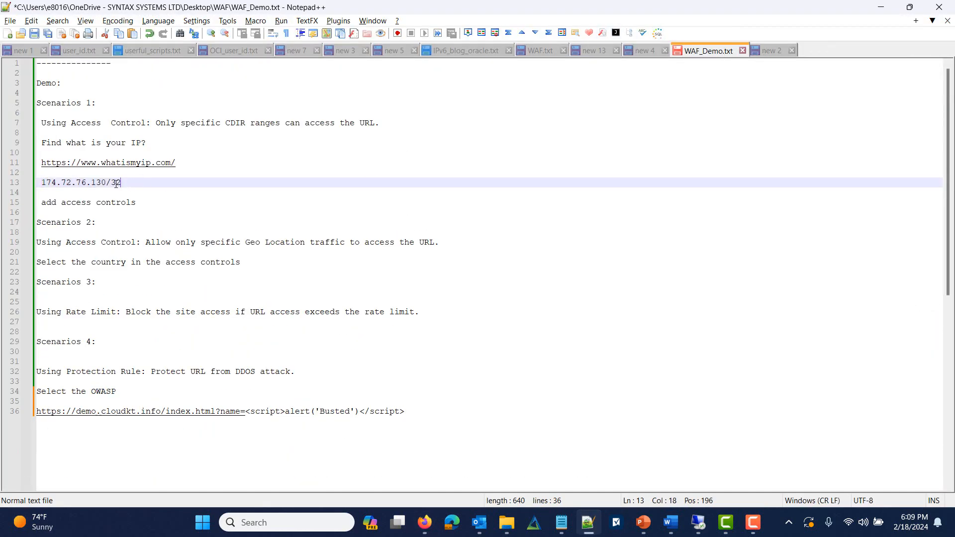
drag(120, 183, 48, 183)
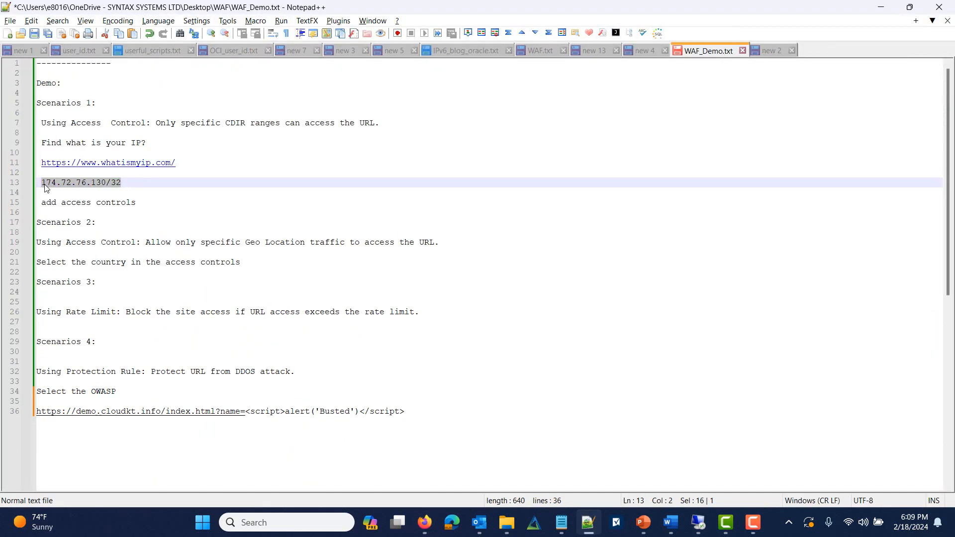
drag(175, 163, 37, 173)
drag(125, 184, 41, 185)
key(ctrl+c)
key(alt+Tab)
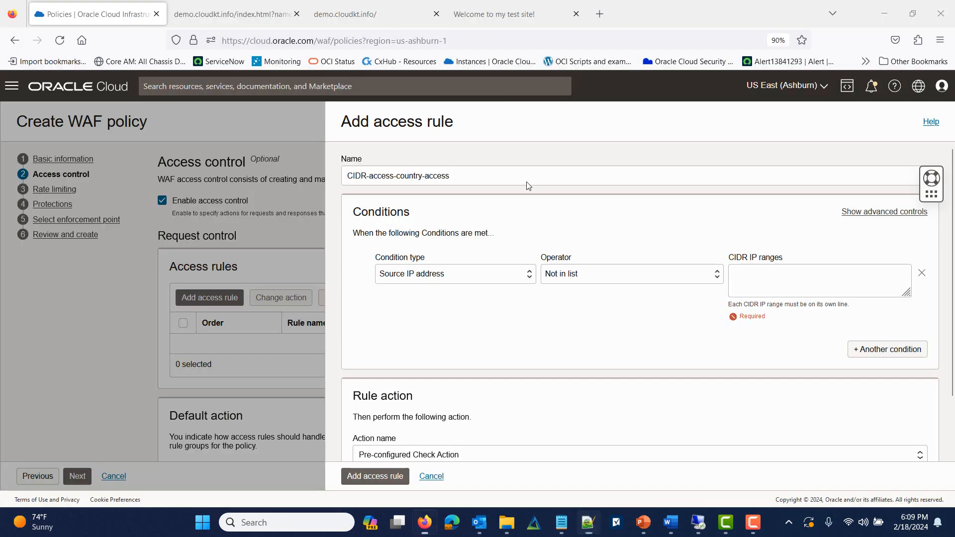
click(757, 275)
key(ctrl+v)
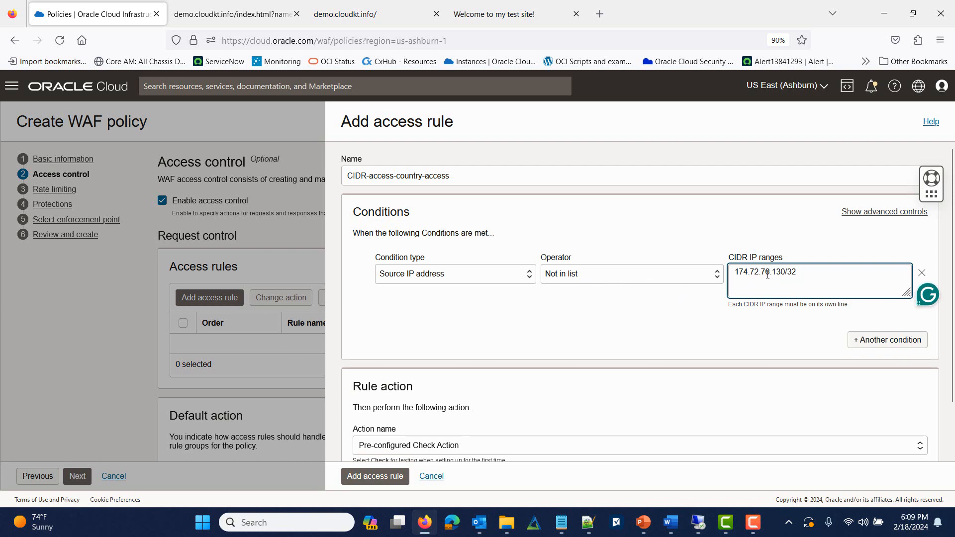
Set the access rule's action to Pre-configured 401 Response Code Action
scroll(586, 329, down, 2)
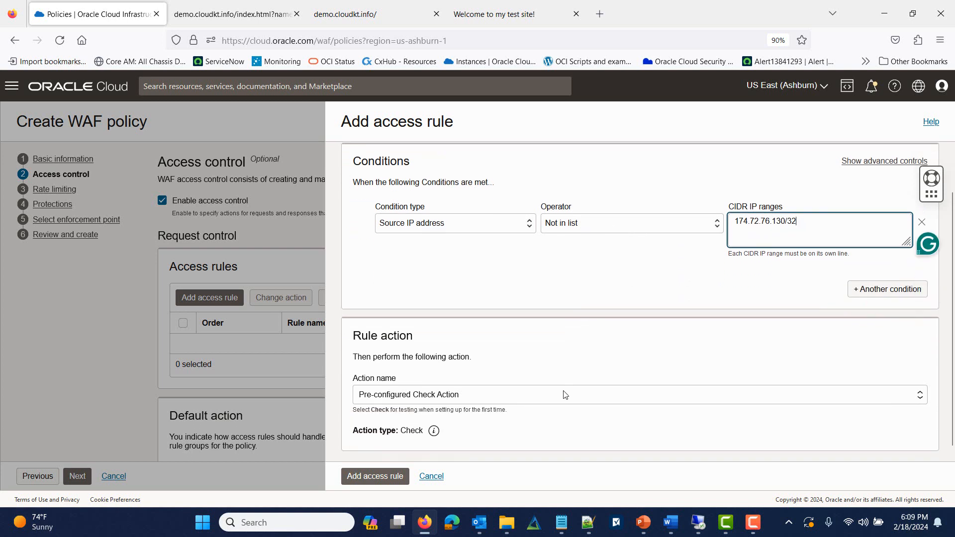
click(565, 394)
scroll(565, 400, down, 3)
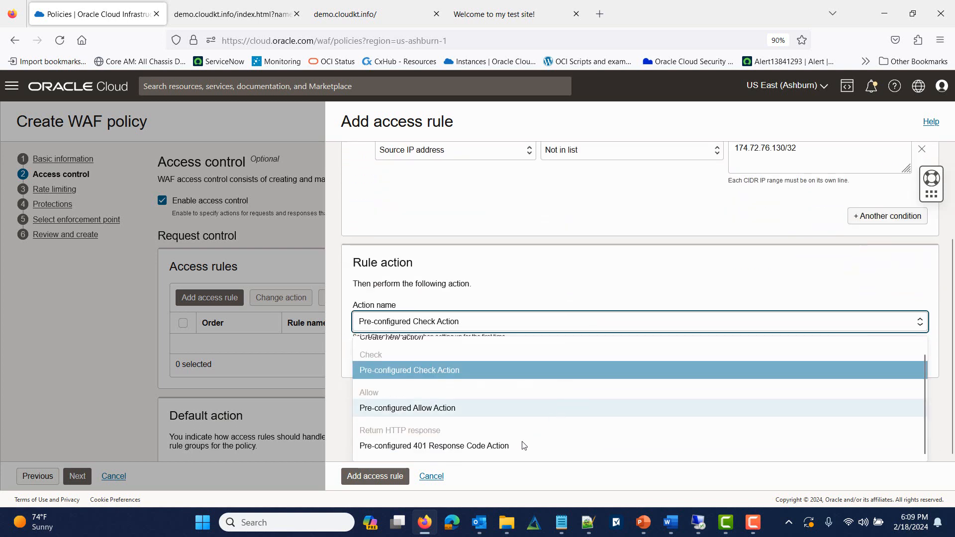
click(479, 448)
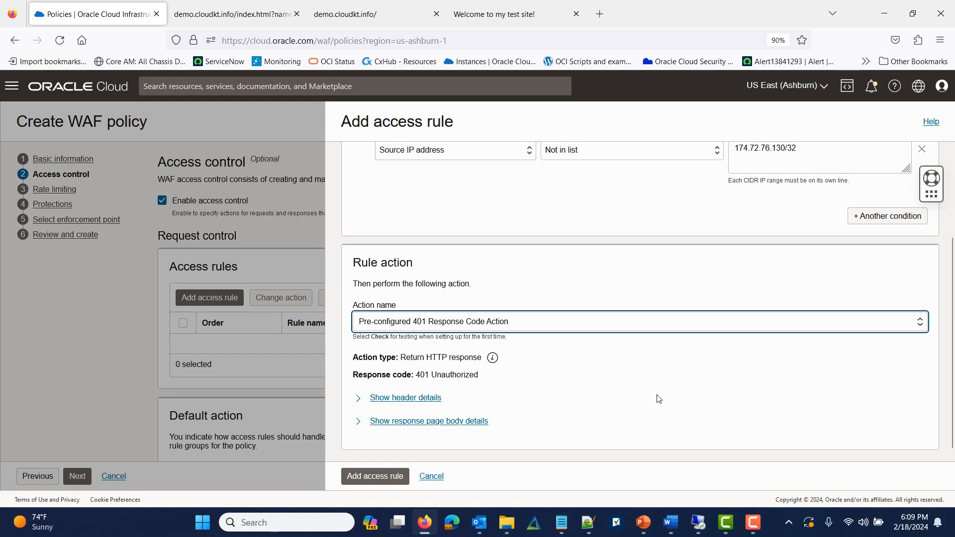
Add a second condition to the access rule of type Country/Region with the operator Not in list
scroll(659, 398, up, 3)
scroll(659, 398, down, 3)
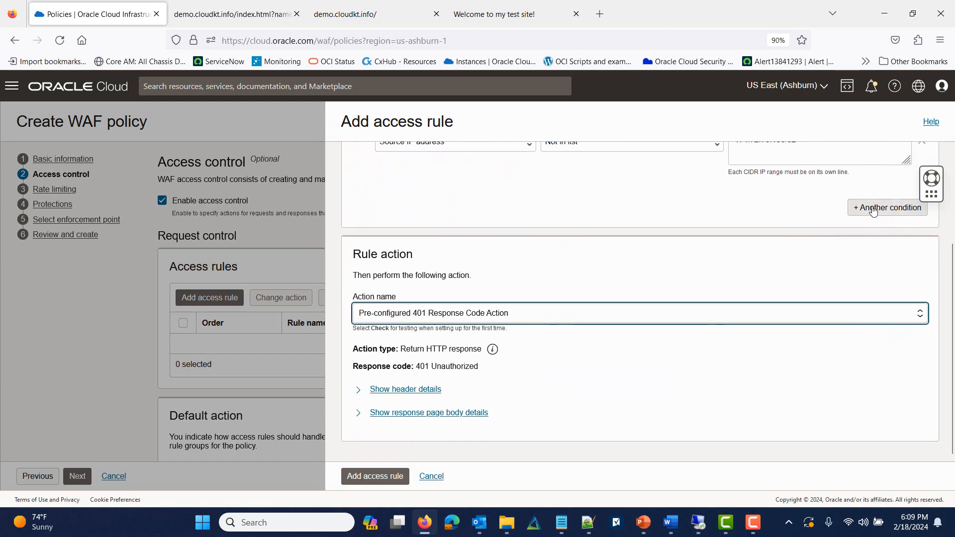
click(873, 209)
click(447, 211)
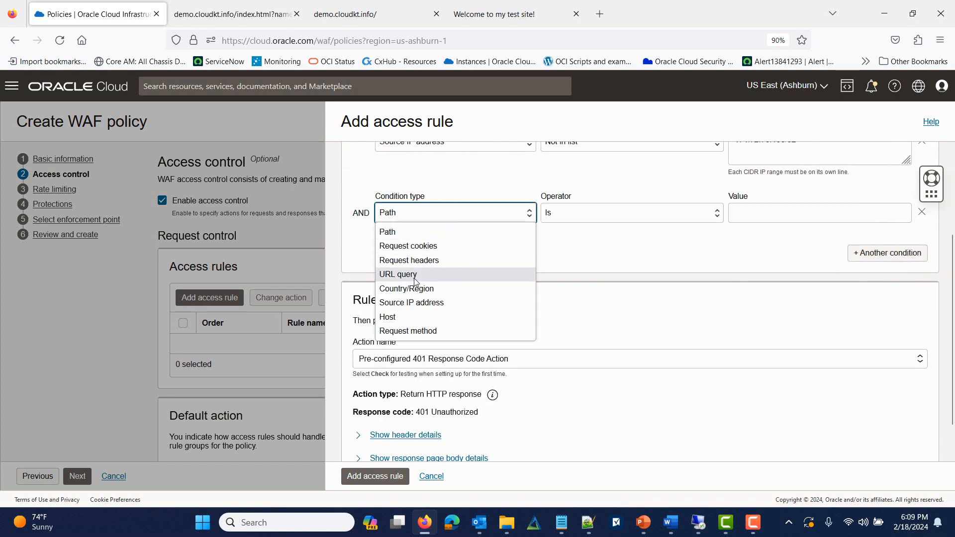
click(411, 297)
click(602, 212)
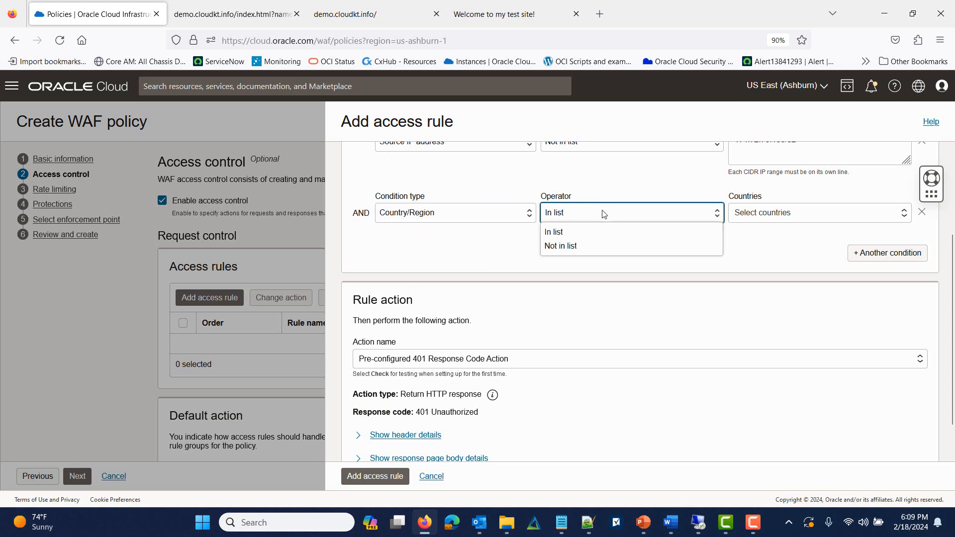
click(592, 247)
Add United States, China and Canada to the Country/Region condition's countries
click(779, 214)
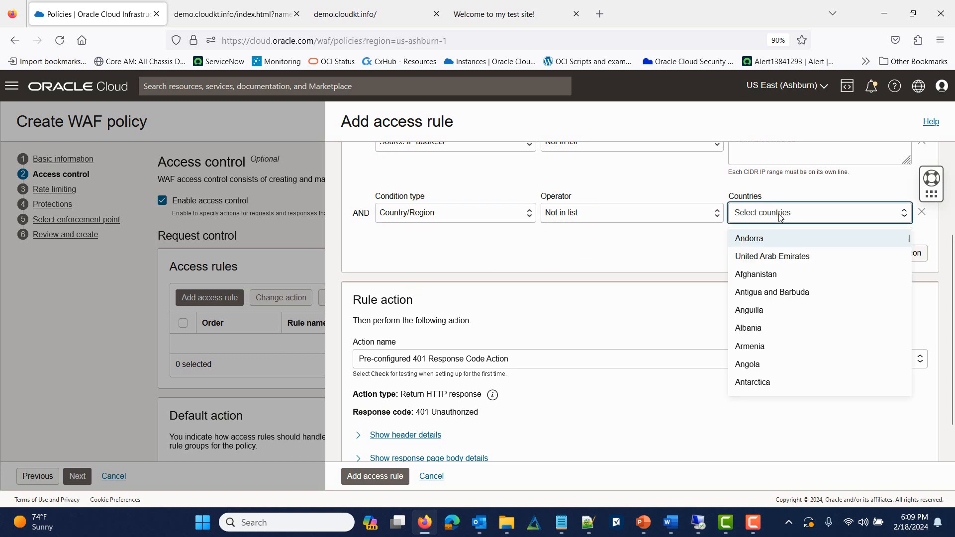
text(un)
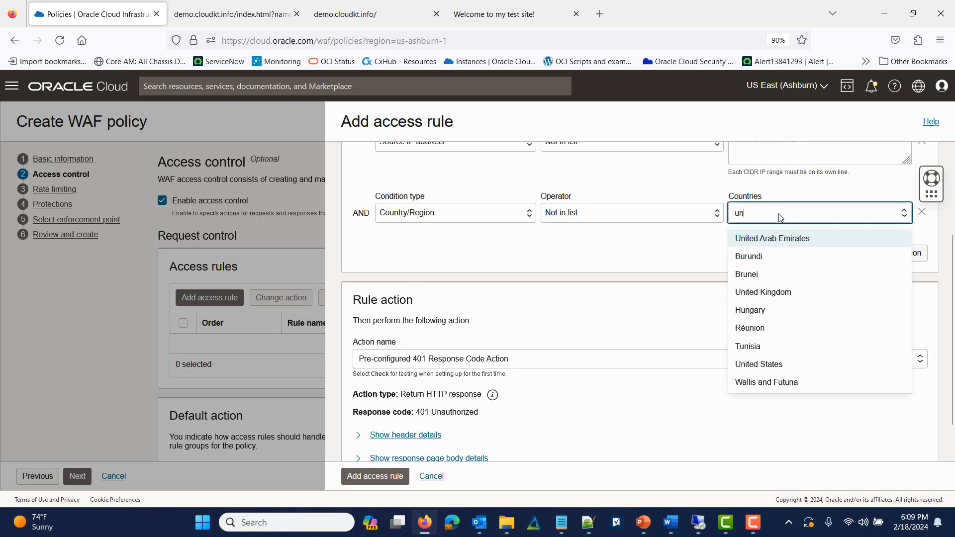
click(759, 365)
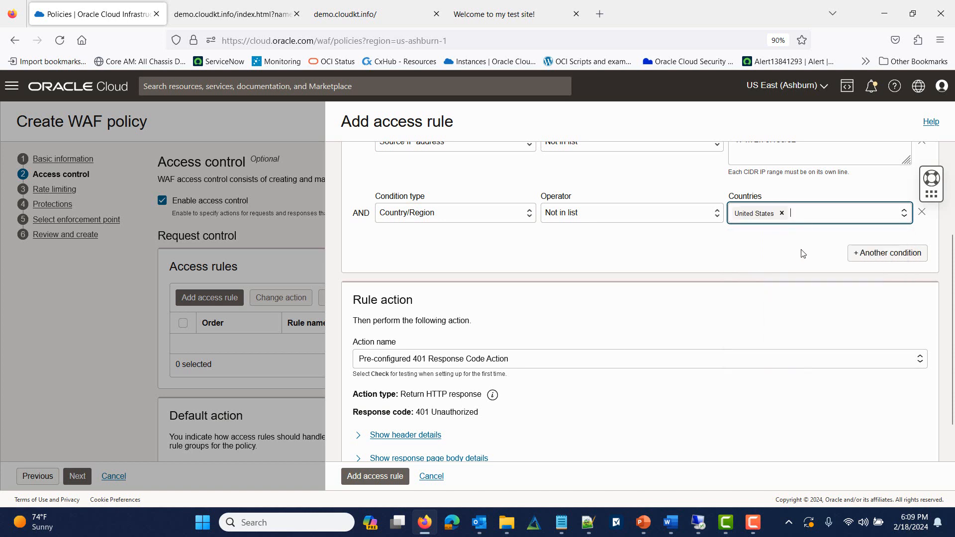
text(ch)
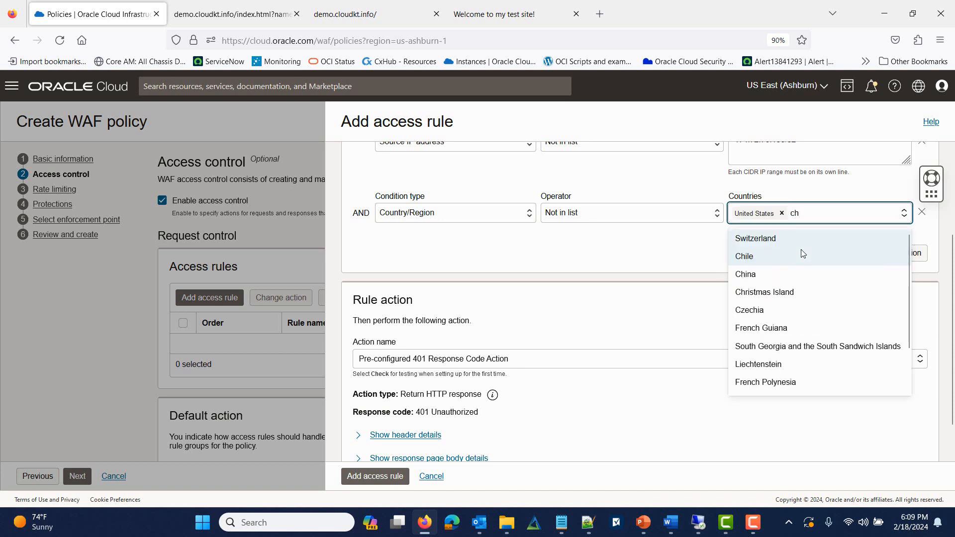
click(770, 275)
text(can)
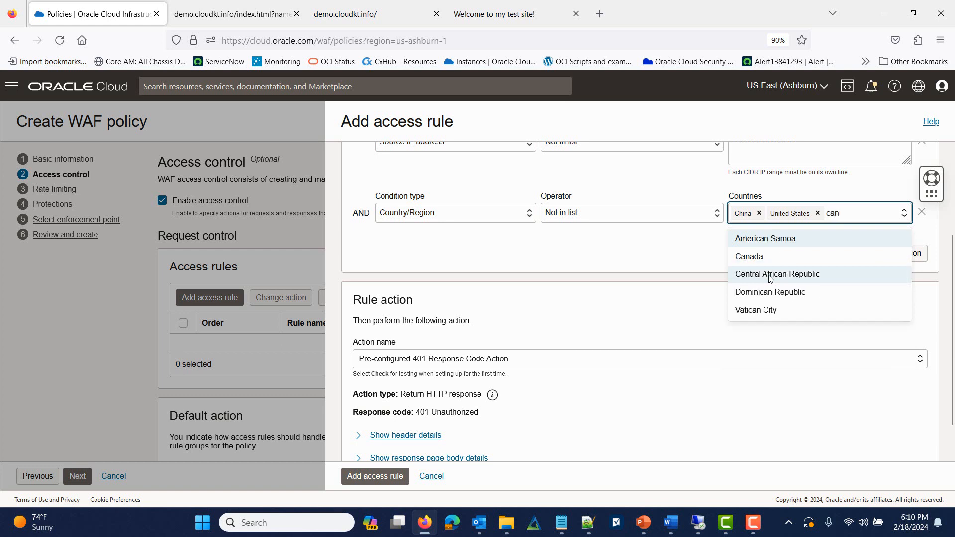
click(774, 261)
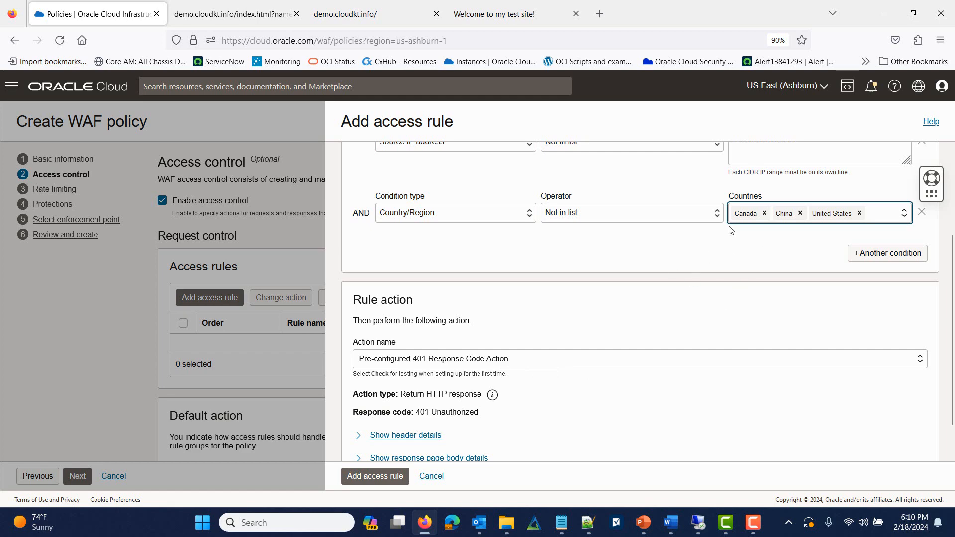
scroll(570, 322, down, 1)
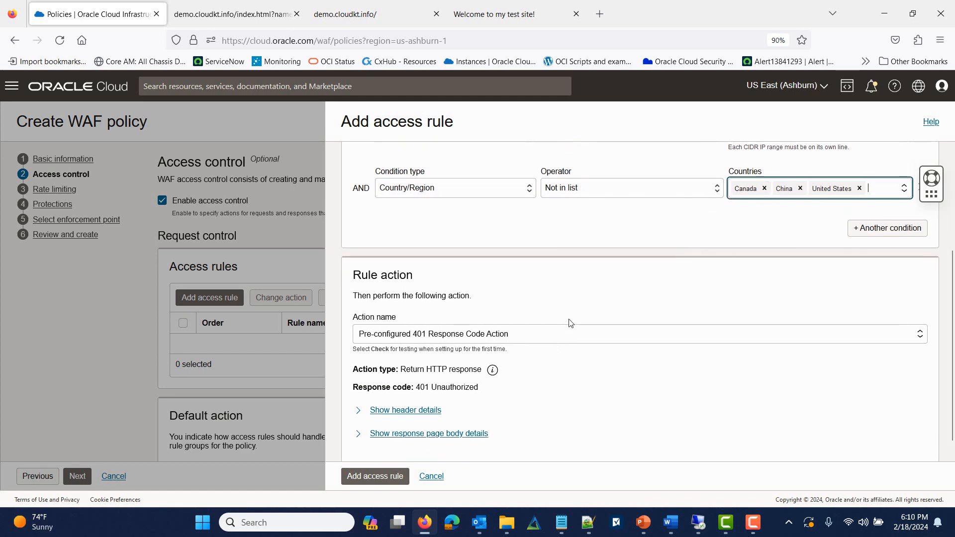
Add the configured access rule to the policy and proceed to the Rate limiting stage
click(383, 476)
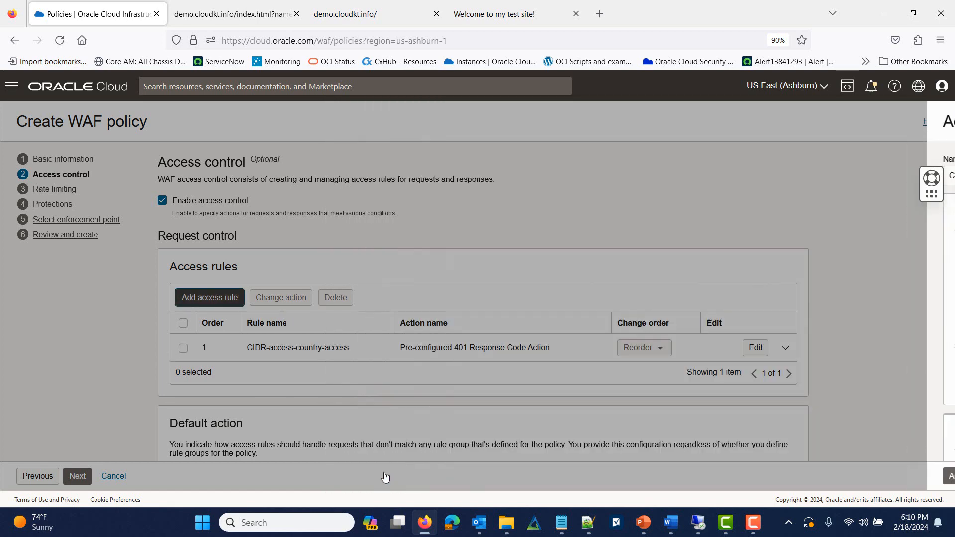
scroll(334, 413, down, 2)
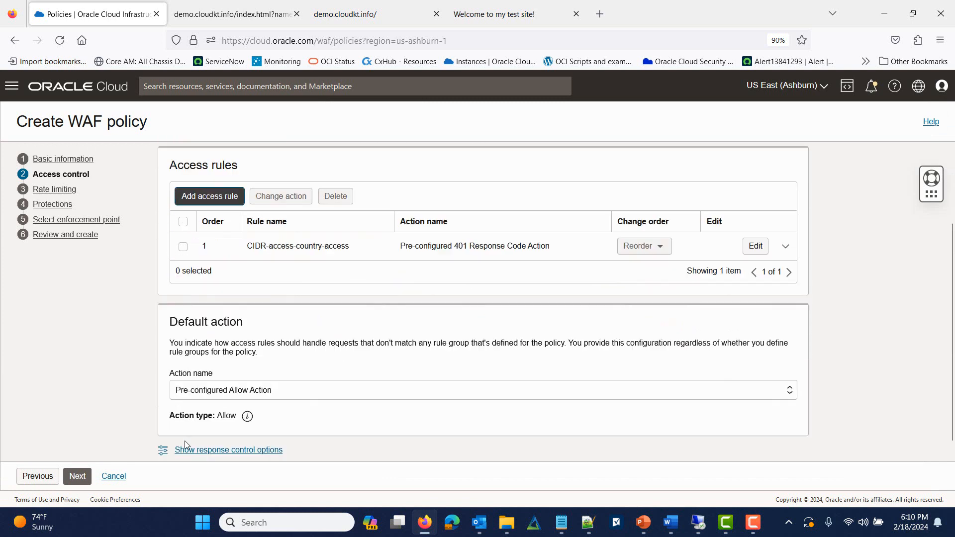
click(77, 476)
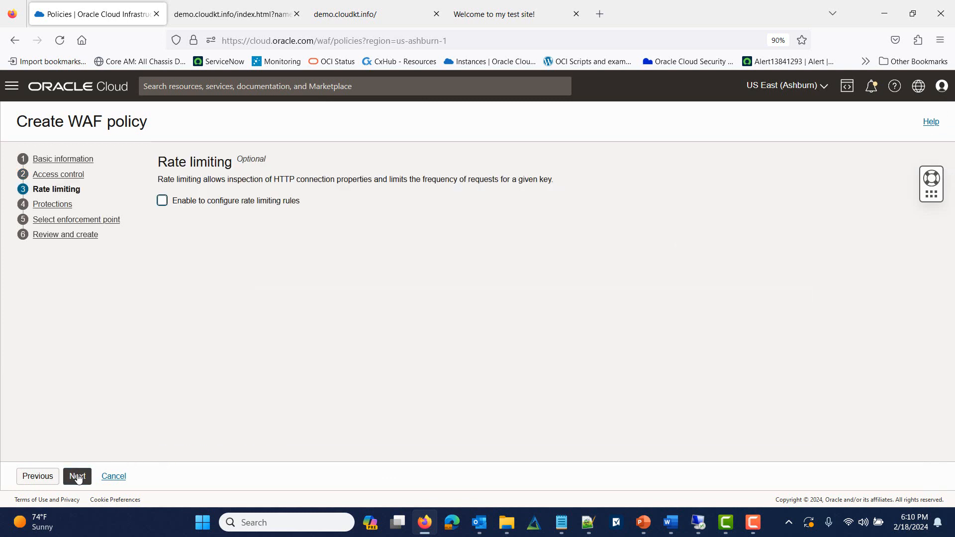
Enable rate limiting rules and start a new rate limiting rule named rate-rule
click(162, 201)
click(232, 257)
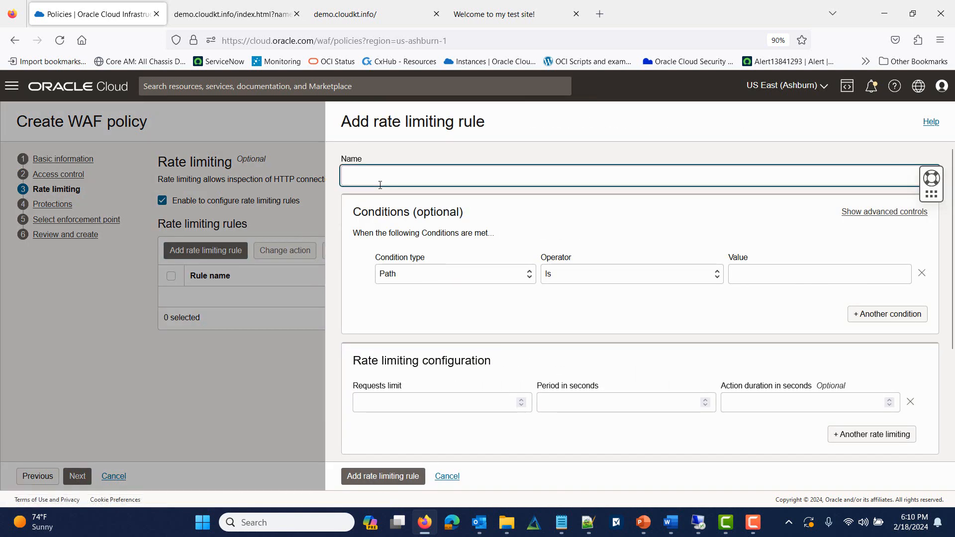
text(rate-rule)
Configure the rate limit with a requests limit of 5, a period of 5 seconds and an action duration of 1 second
click(396, 405)
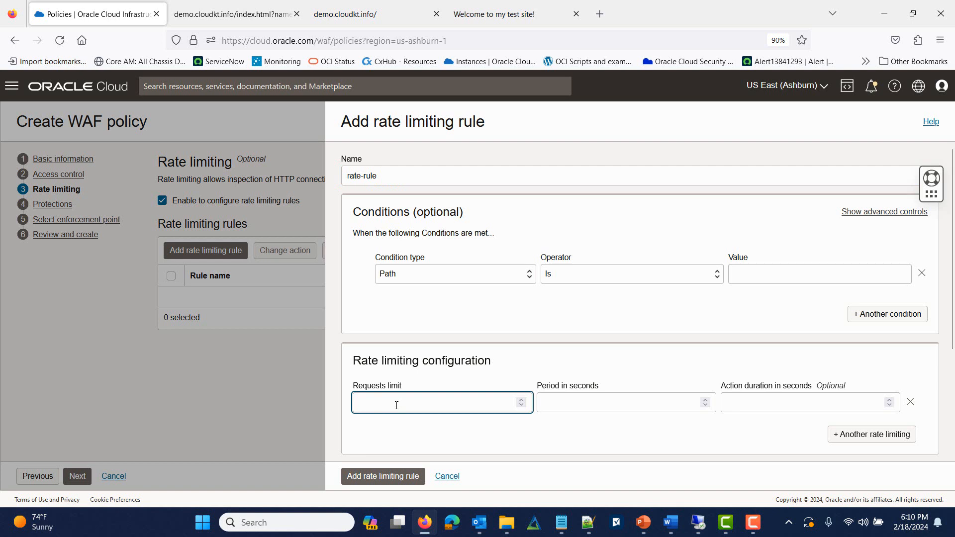
text(5)
click(561, 407)
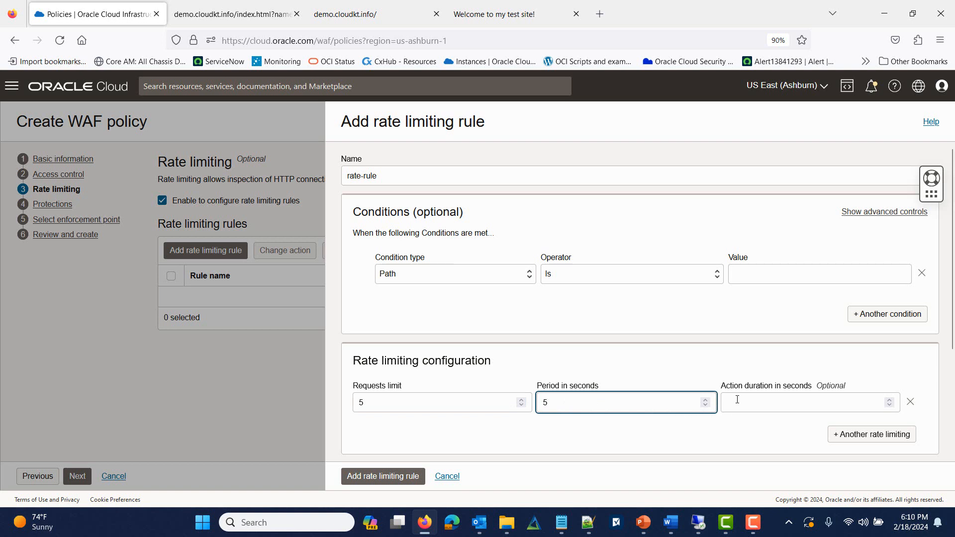
click(776, 404)
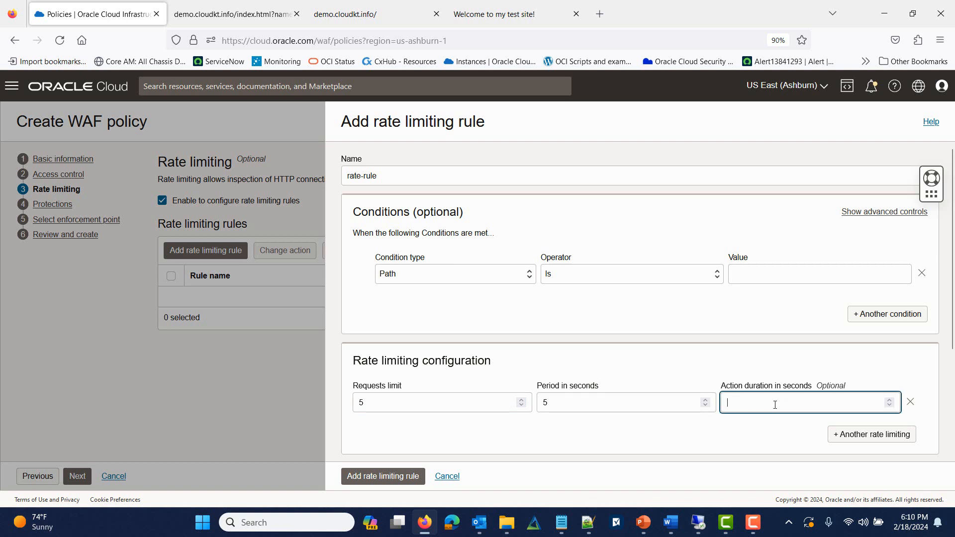
text(2)
key(BackSpace)
text(1)
Start a new action for the rate limiting rule and name it rate-rule
scroll(478, 427, down, 3)
click(487, 393)
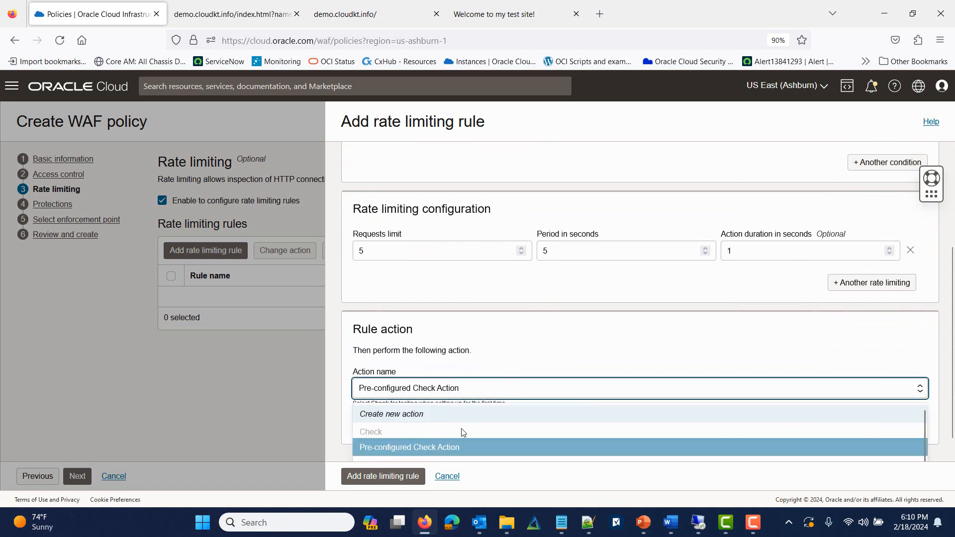
scroll(461, 428, down, 1)
scroll(456, 416, up, 1)
click(446, 421)
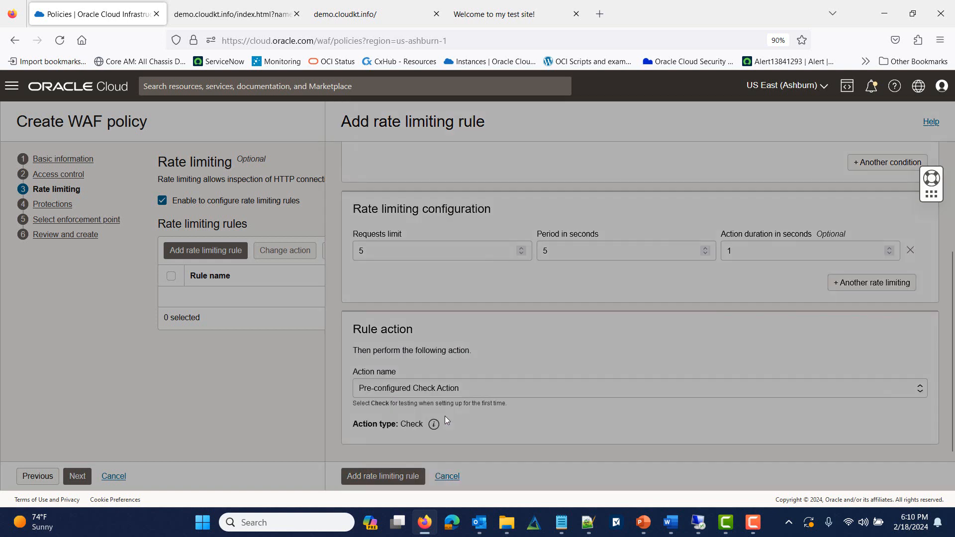
click(719, 203)
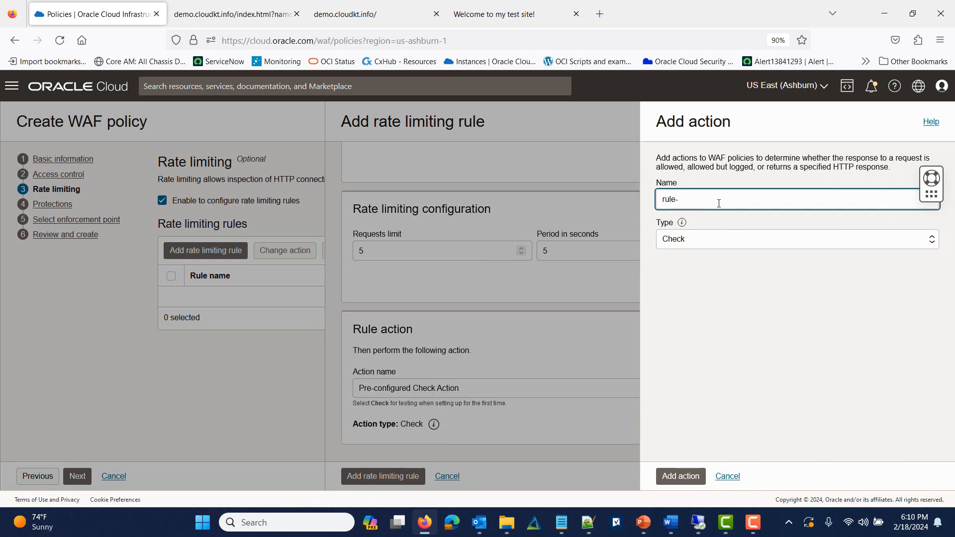
text(rul)
key(BackSpace)
key(BackSpace)
text(r)
key(BackSpace)
text(ate-rule)
Set the new action's type to Return HTTP response with the response code 429 Too many requests
click(739, 245)
click(720, 324)
scroll(735, 327, down, 2)
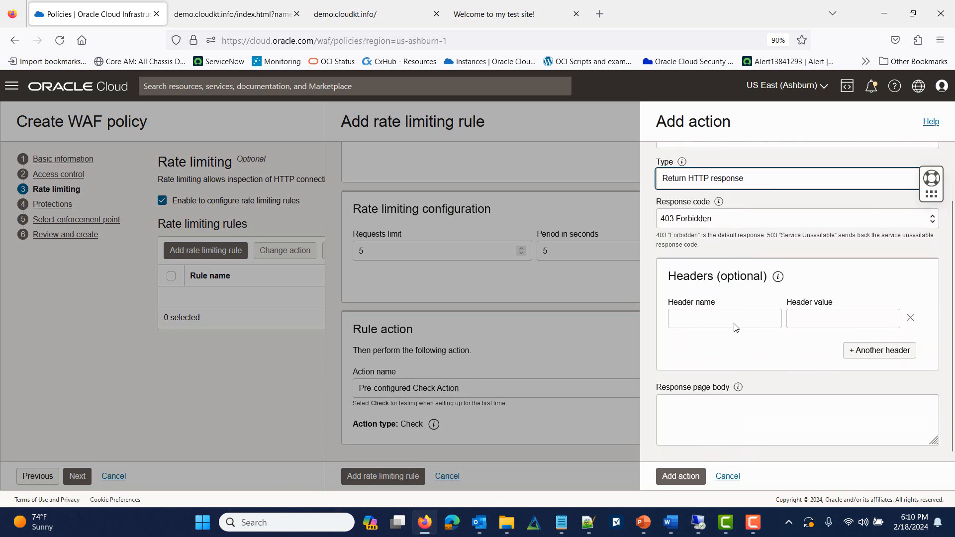
click(747, 219)
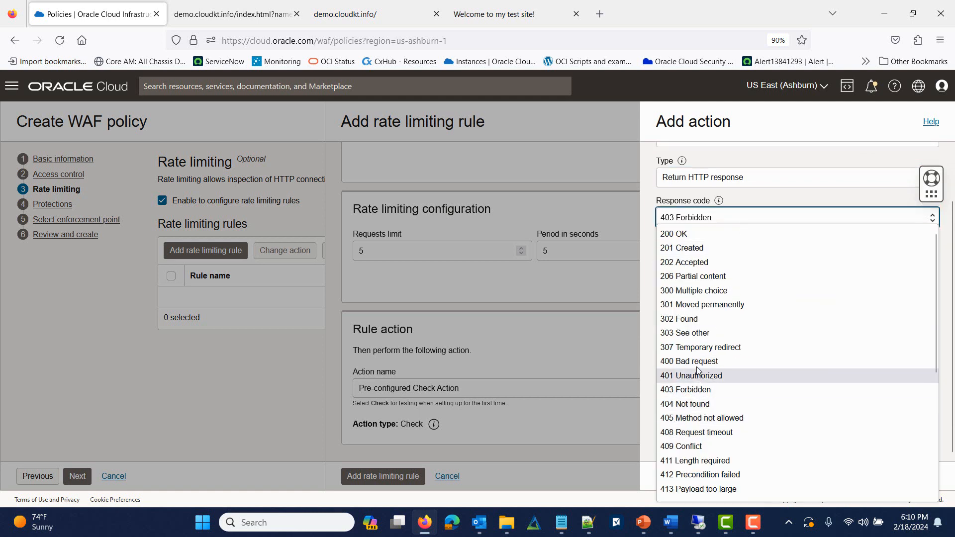
scroll(696, 376, down, 3)
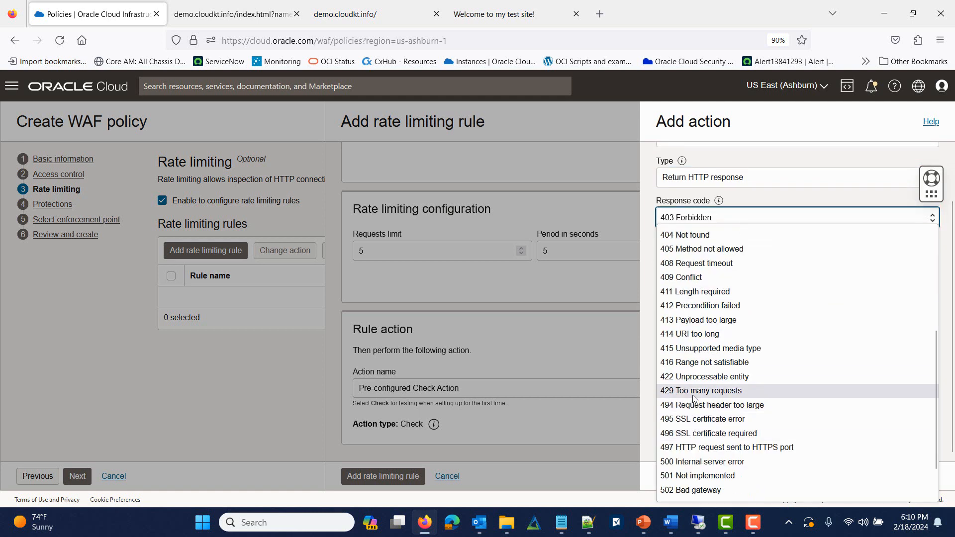
click(694, 394)
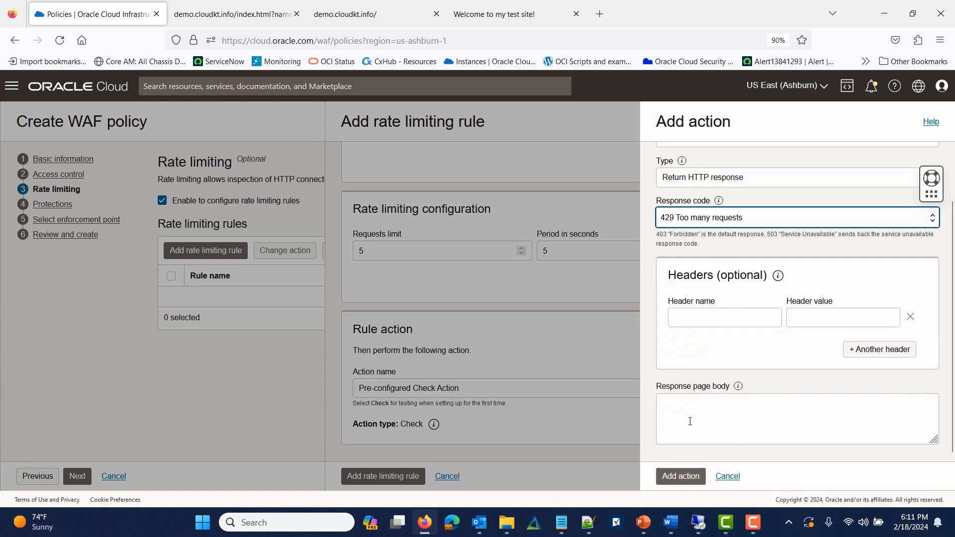
Enter "Too Many Reuests" as the response page body and add the action
click(689, 421)
text(To)
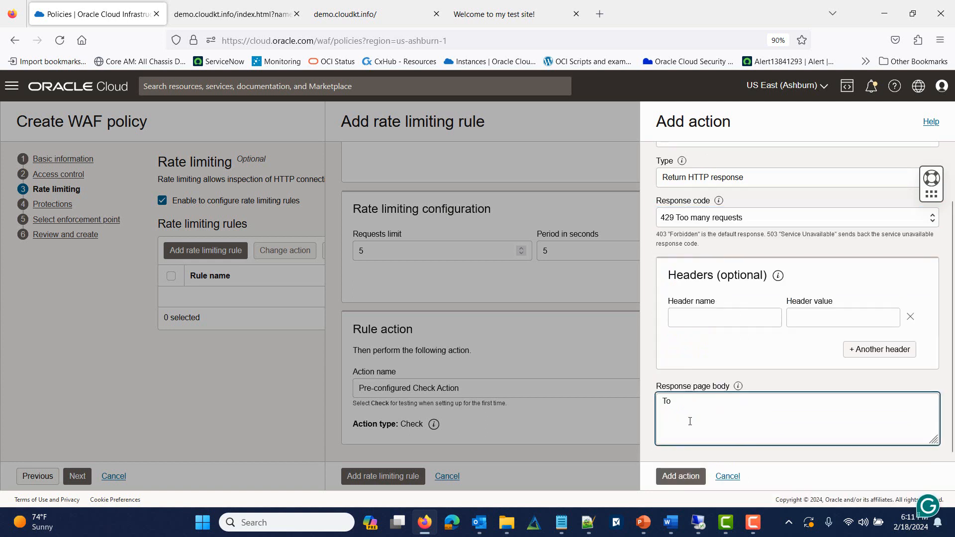
text(o Many Reuests)
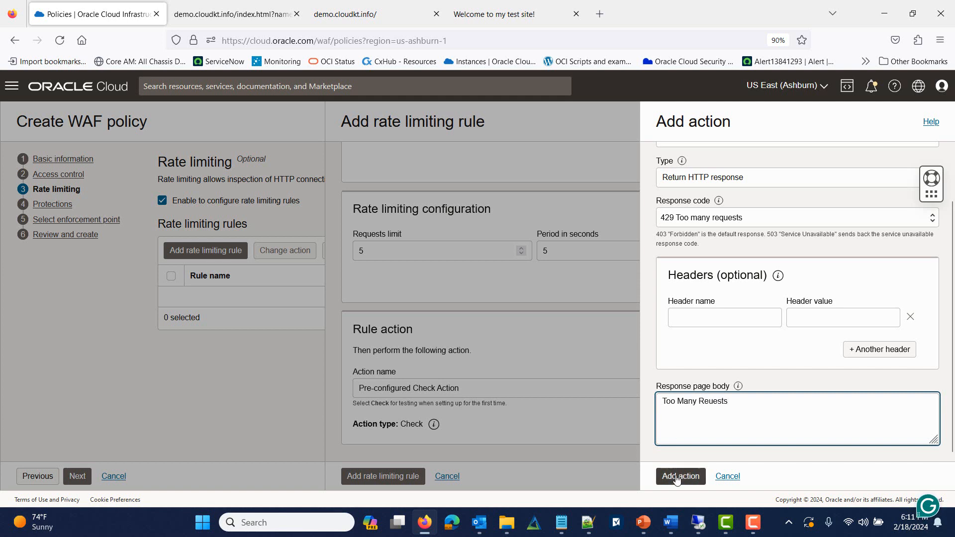
click(679, 477)
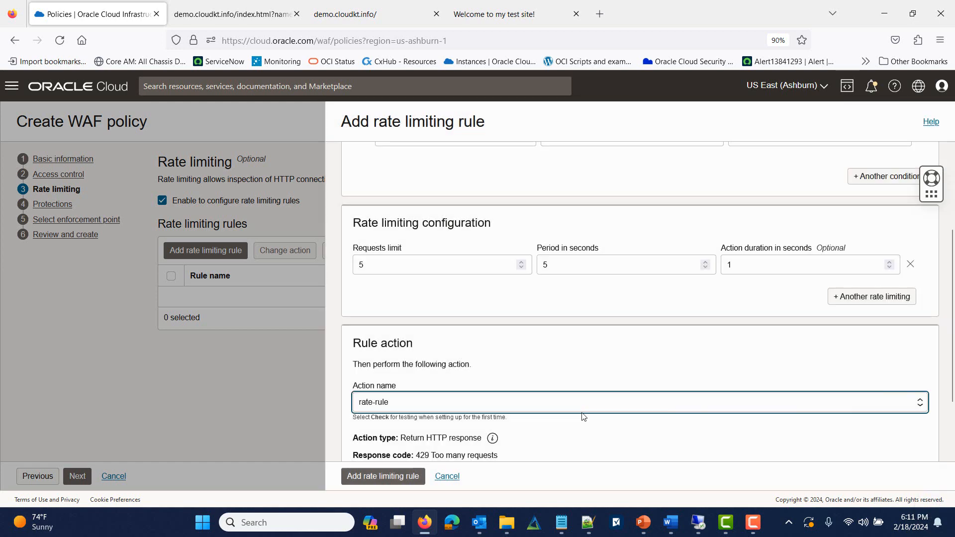
Add the rate limiting rule to the policy and proceed to the Protections stage
scroll(582, 412, down, 2)
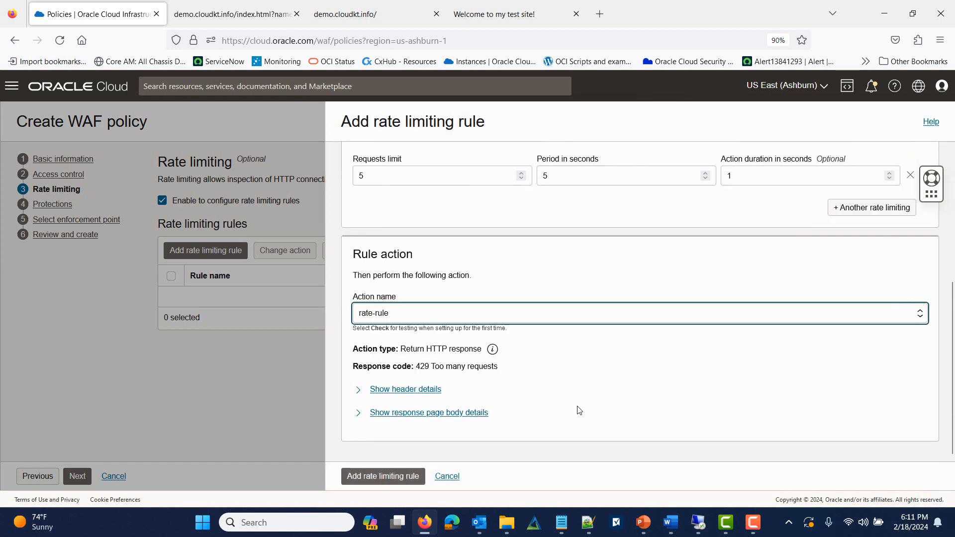
click(409, 480)
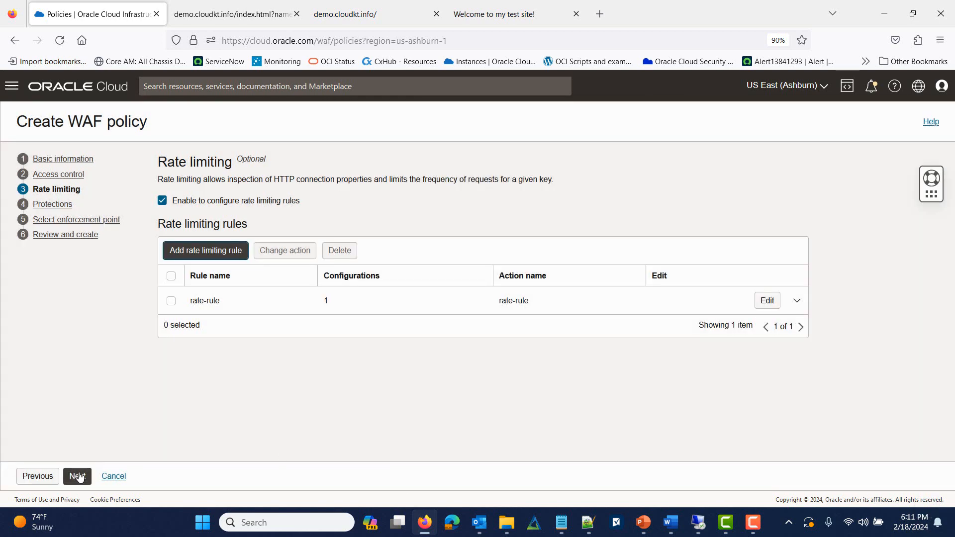
click(78, 477)
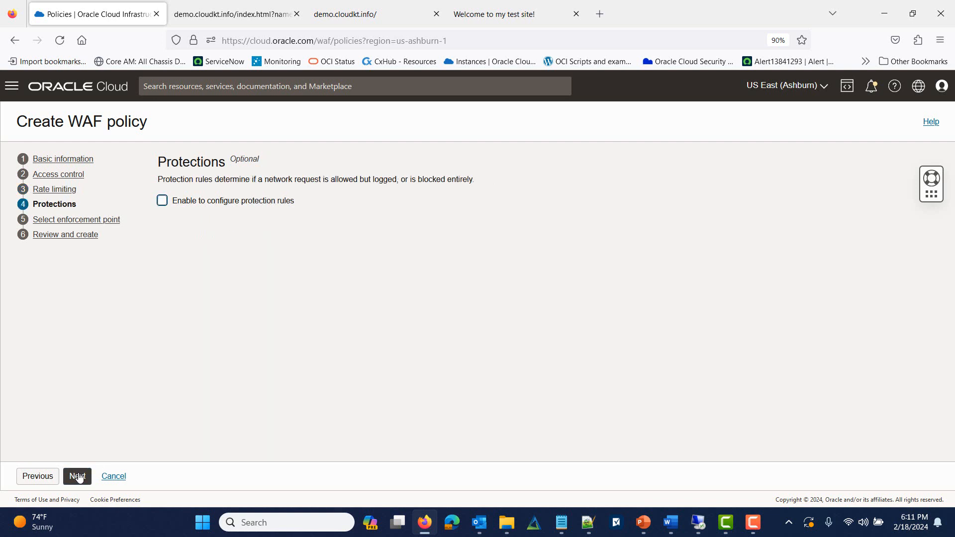
Enable protection rules and start a new request protection rule named owasp-rule
click(163, 204)
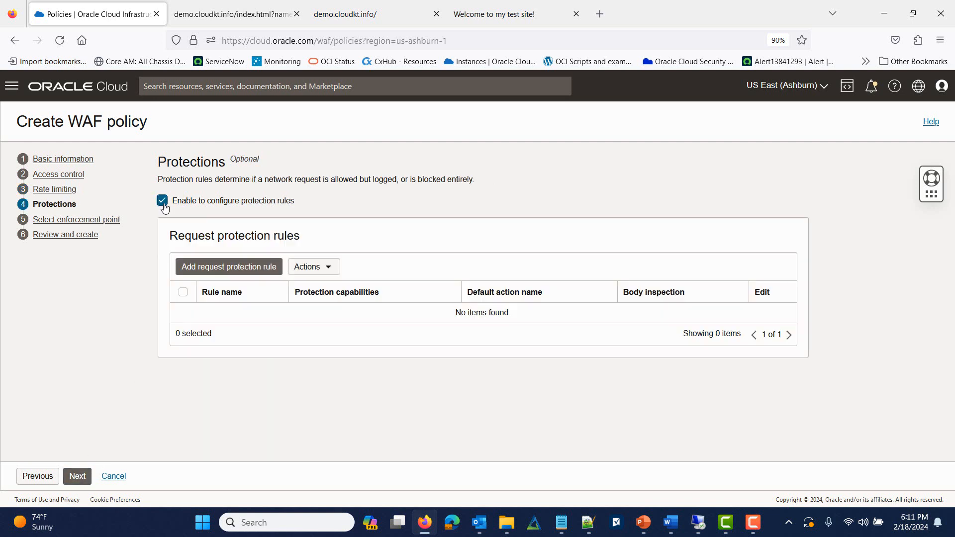
click(199, 267)
click(148, 176)
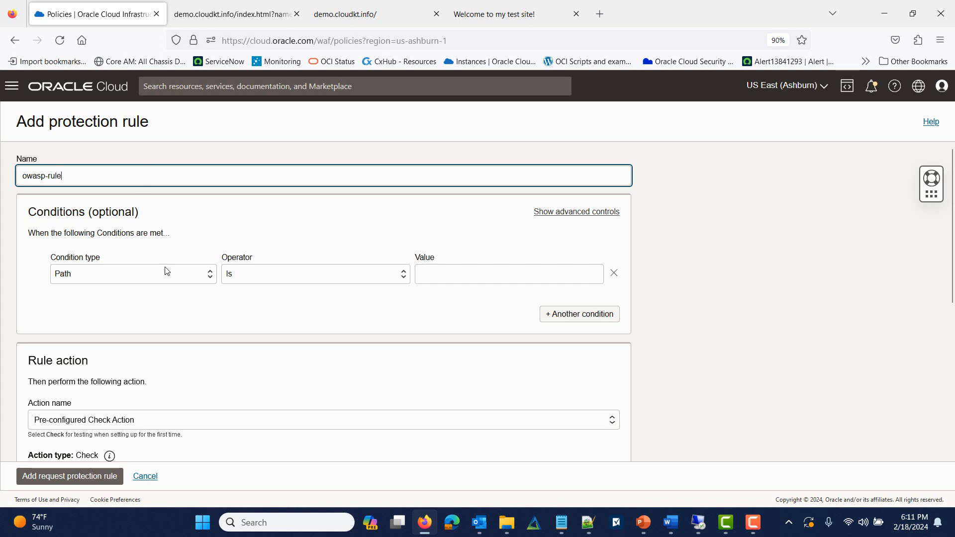
Set the protection rule's action to Pre-configured 401 Response Code Action
scroll(167, 274, down, 3)
scroll(47, 196, up, 3)
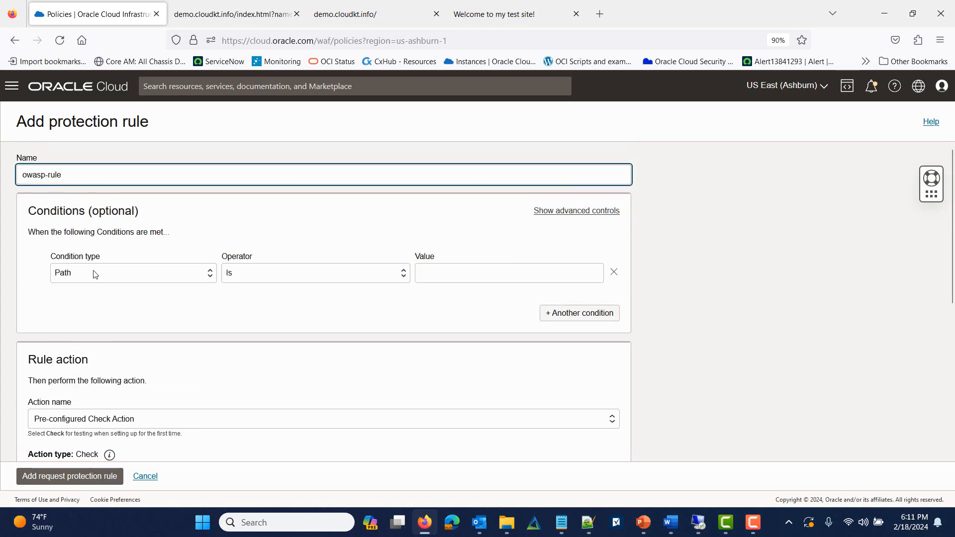
scroll(88, 258, down, 3)
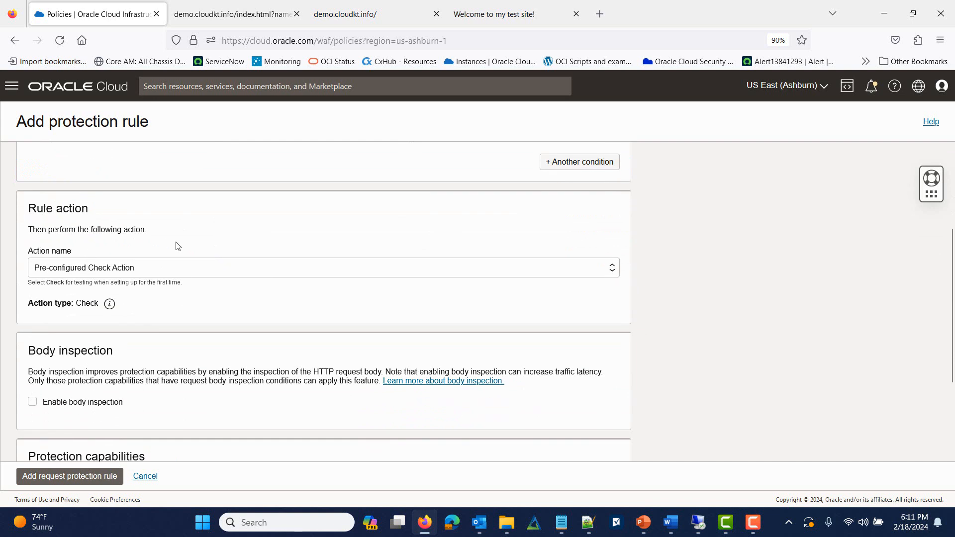
scroll(178, 246, up, 2)
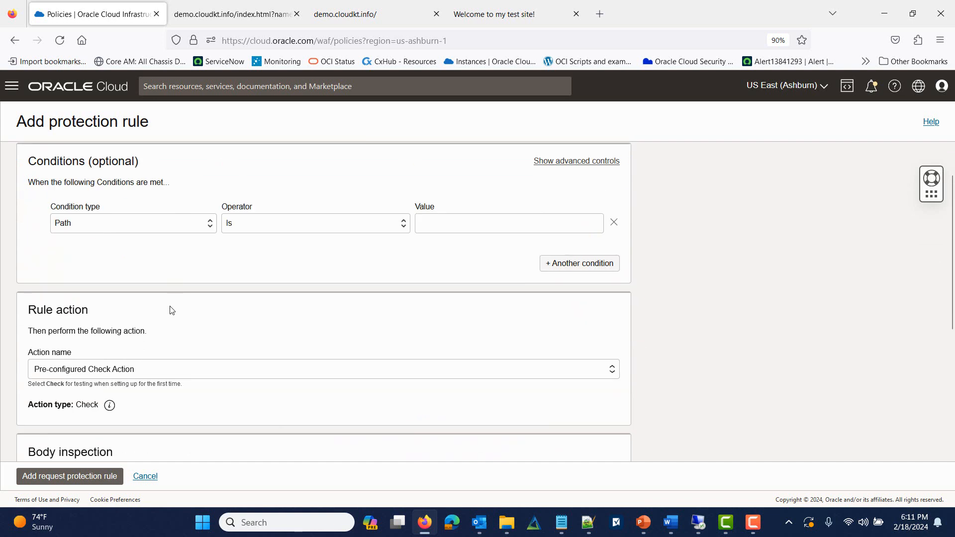
click(185, 377)
scroll(174, 371, down, 2)
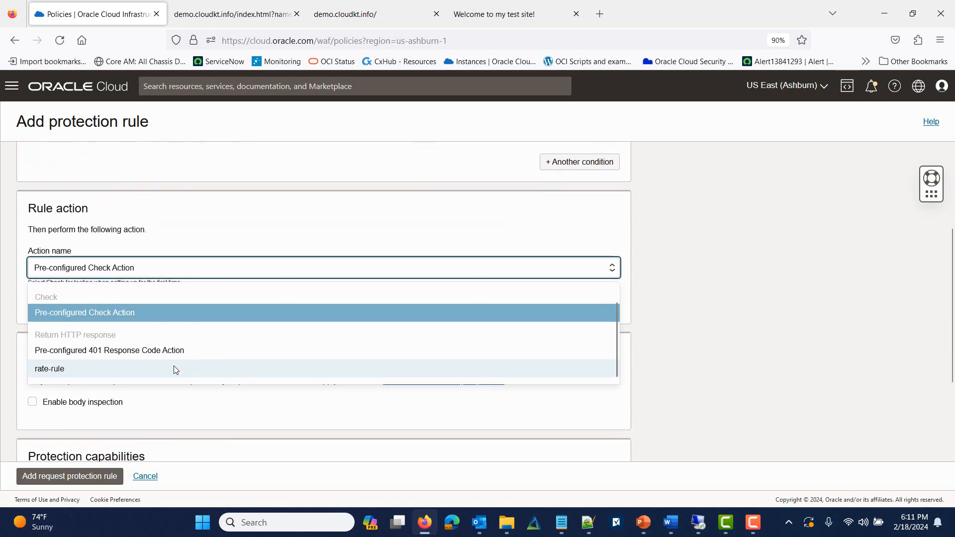
click(172, 351)
Open the protection capabilities selection for the rule and add the OWASP-A1-2017 tag to the Recommended filter
scroll(172, 355, down, 2)
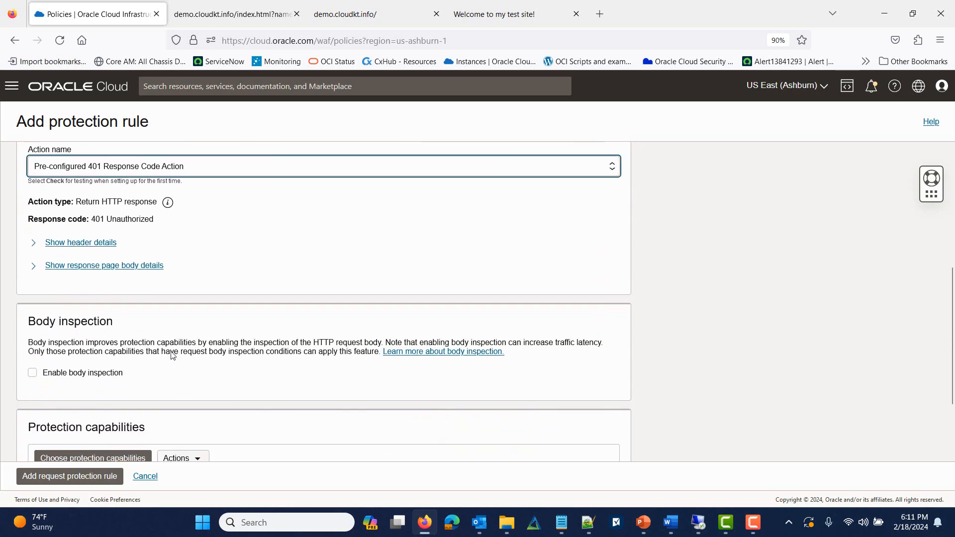
scroll(172, 355, down, 2)
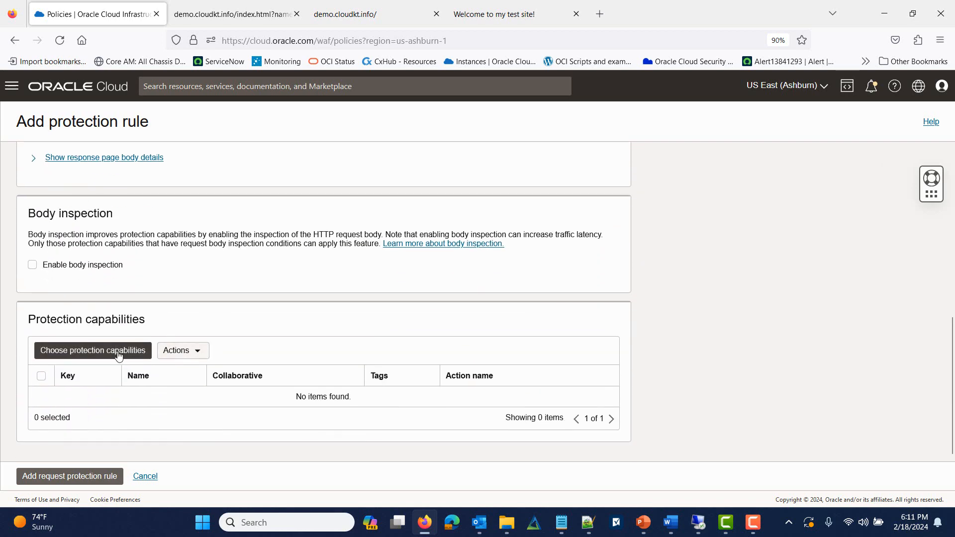
click(77, 353)
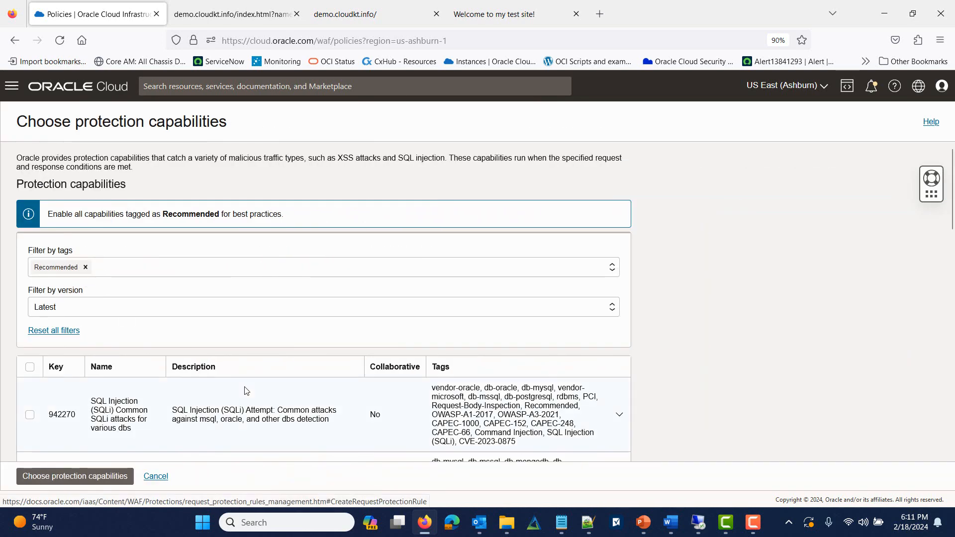
scroll(246, 390, down, 5)
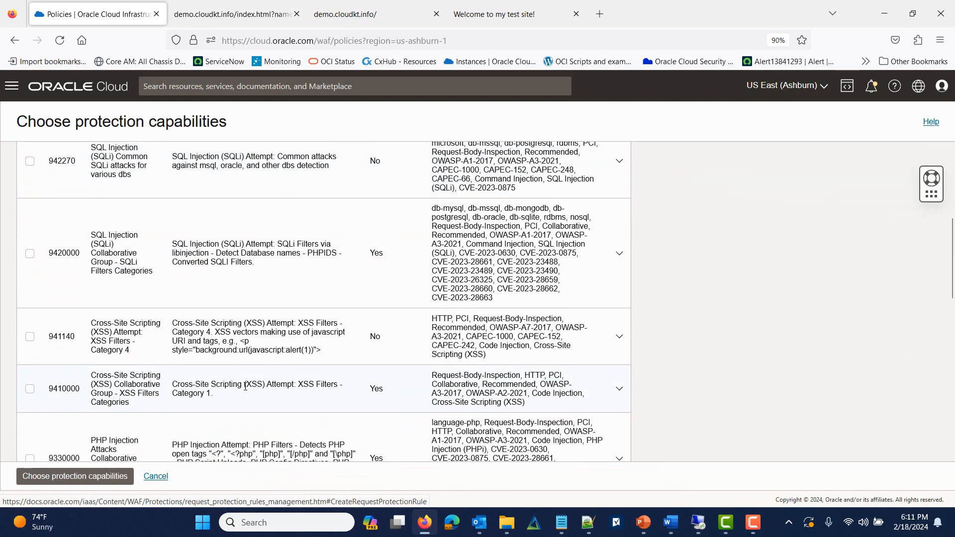
scroll(245, 387, up, 4)
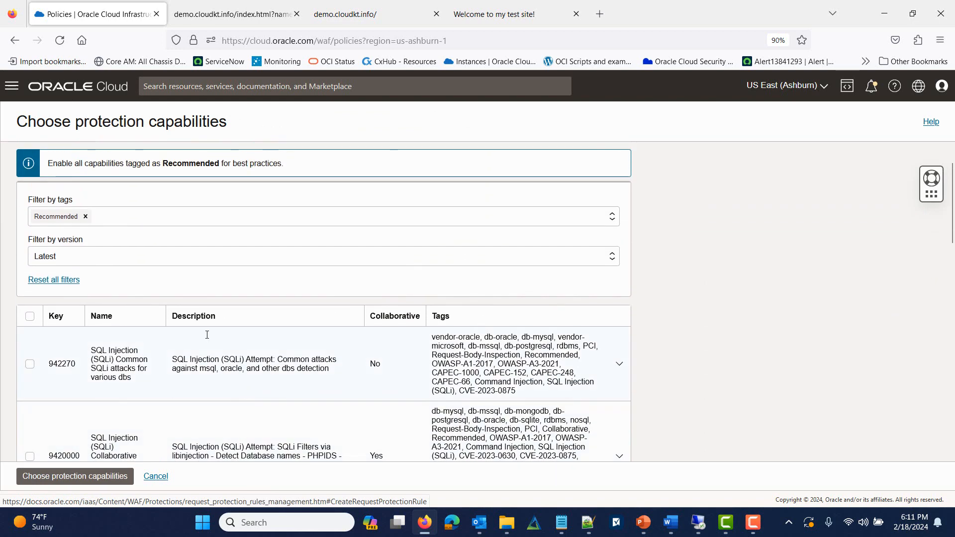
click(139, 219)
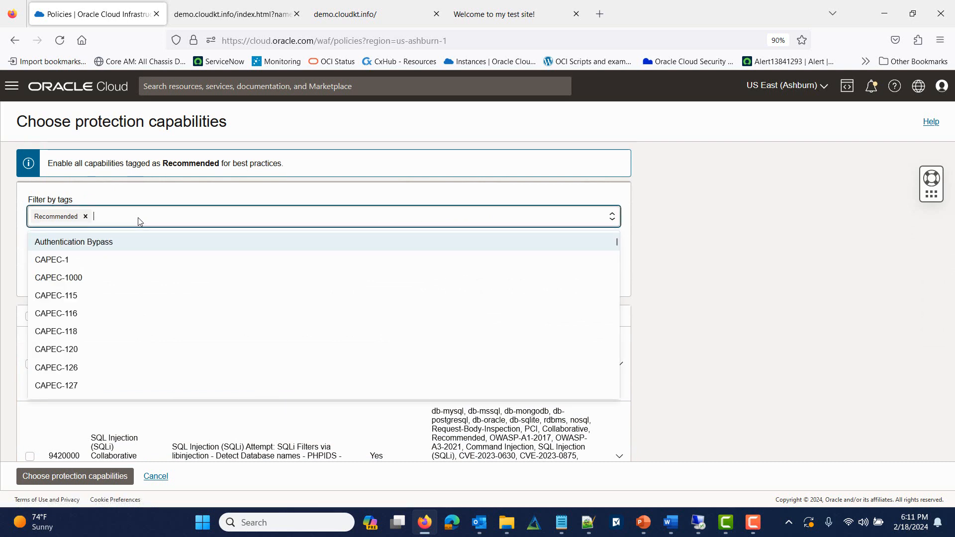
text(owas)
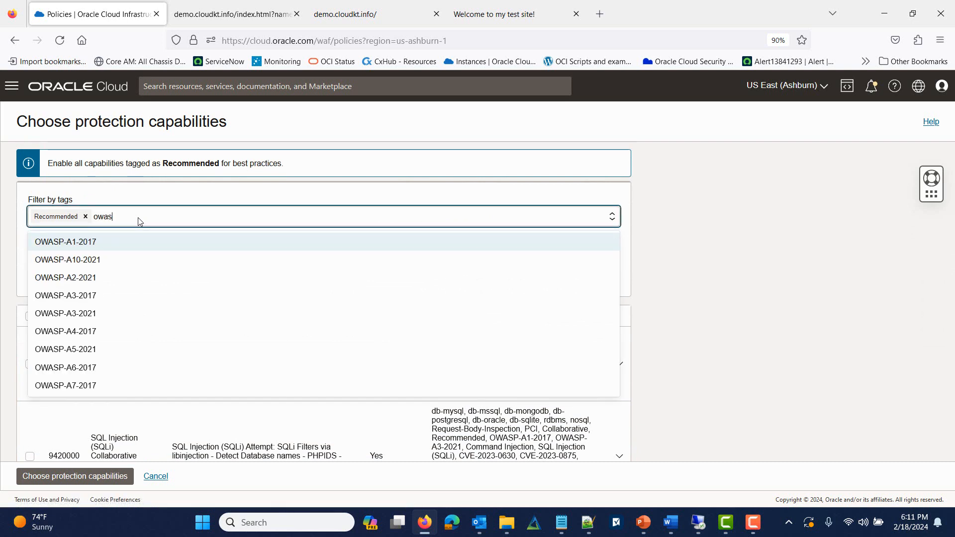
click(126, 241)
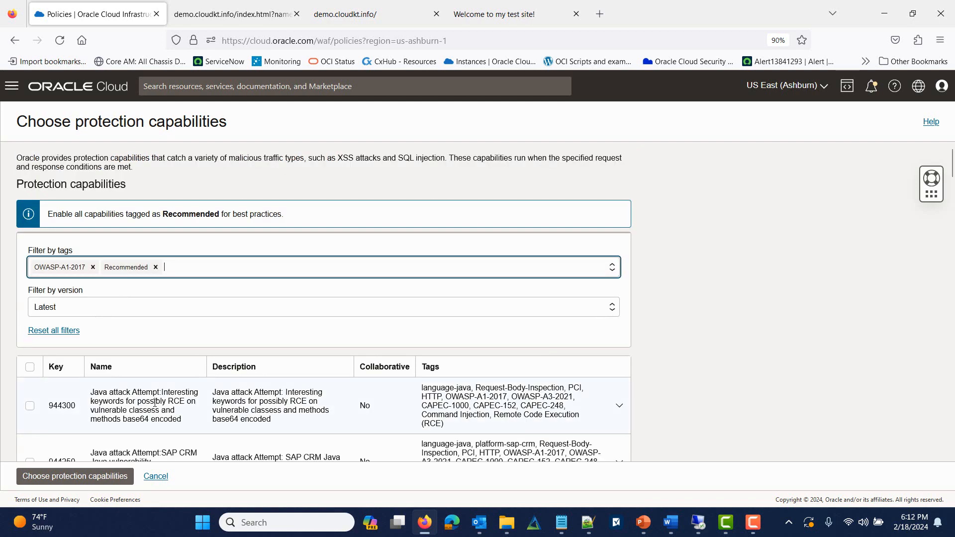
scroll(155, 403, down, 3)
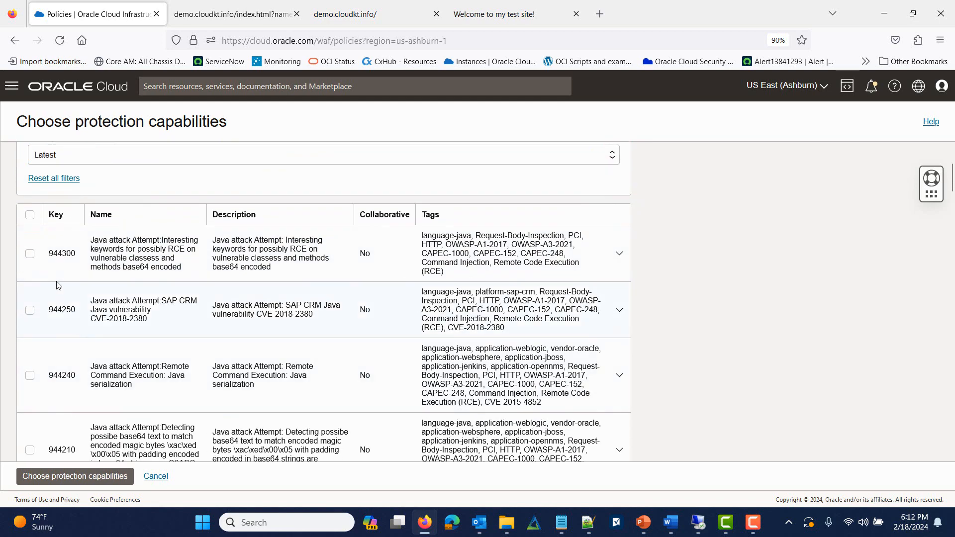
Select all the listed OWASP-A1-2017 protection capabilities and assign them to the protection rule
click(30, 214)
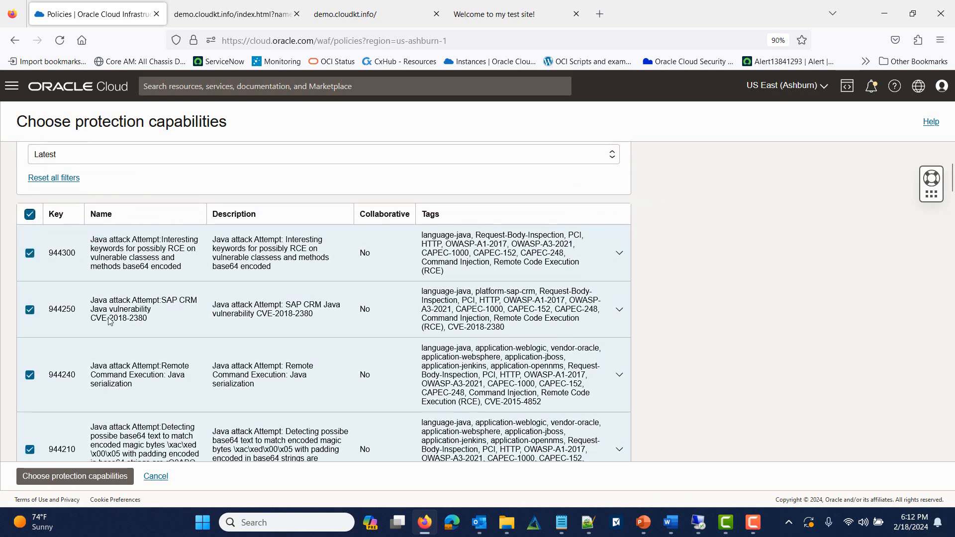
scroll(30, 219, down, 4)
click(90, 476)
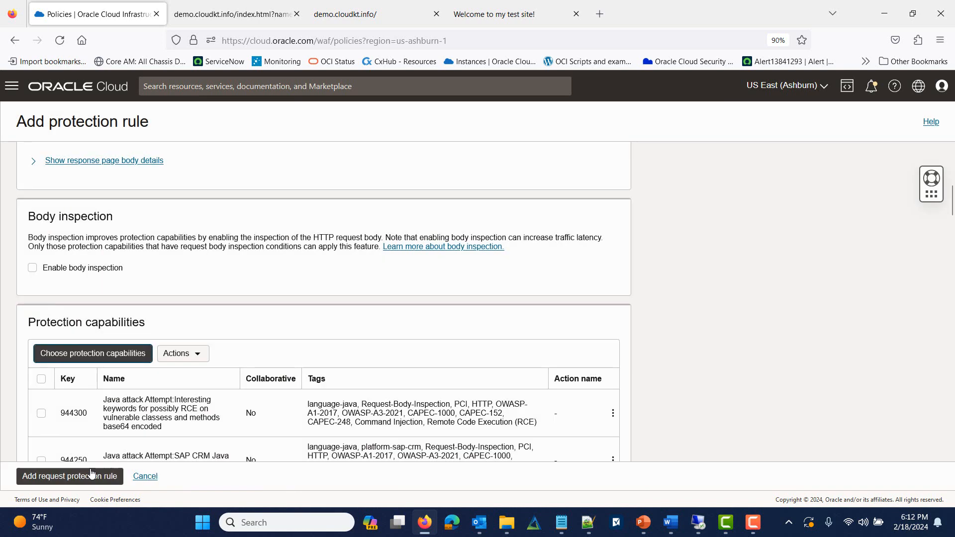
Add the owasp-rule request protection rule to the policy and proceed to the enforcement point stage
click(41, 379)
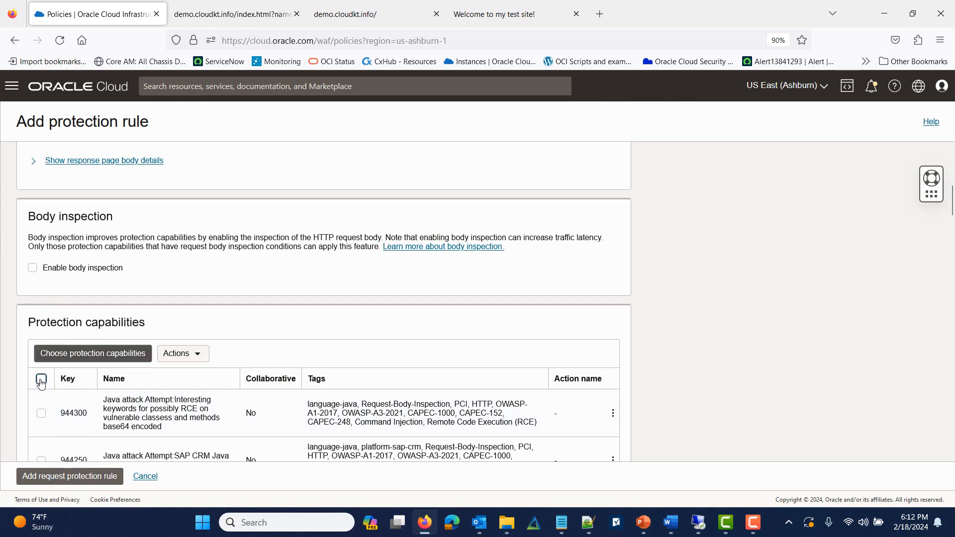
click(75, 476)
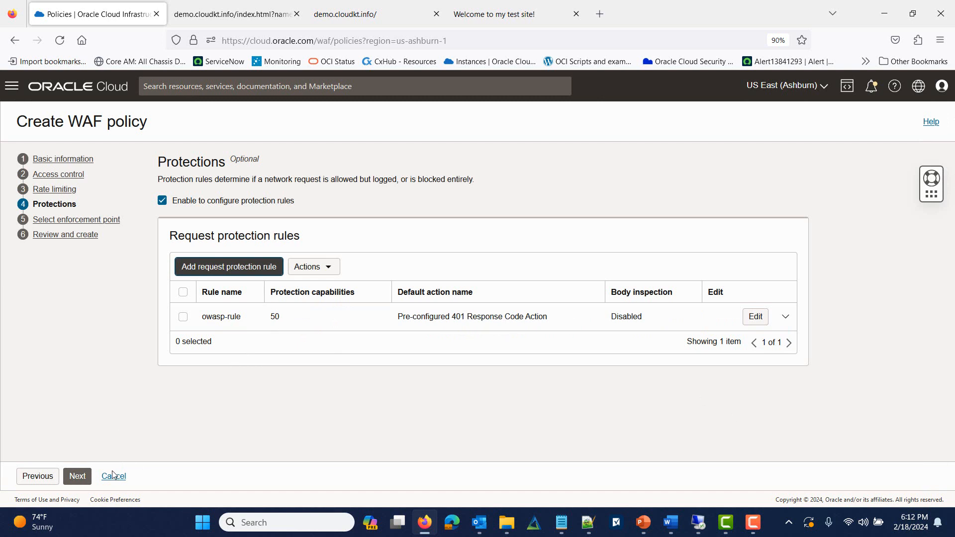
click(77, 476)
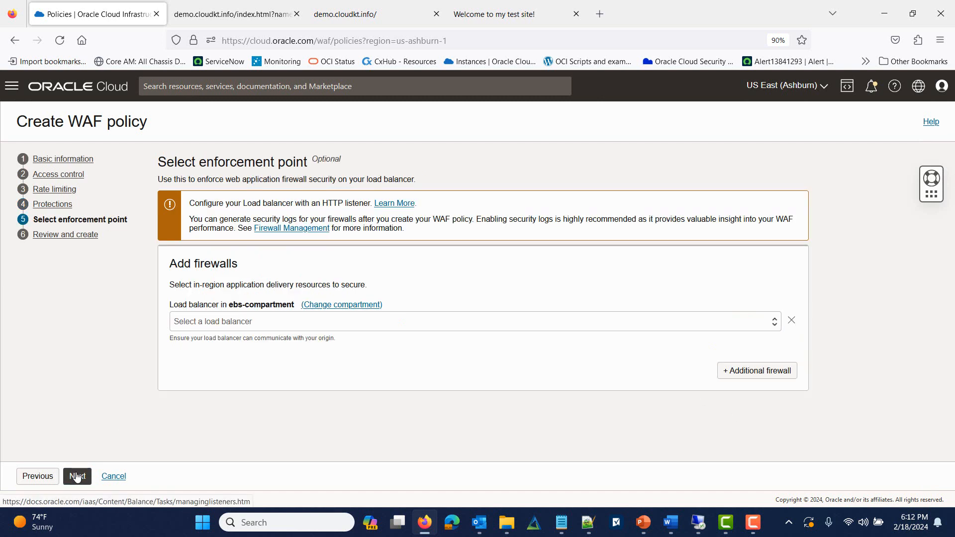
View the load balancers offered as firewall enforcement points in ebs-compartment and duplicate the console page in a second browser tab
click(251, 323)
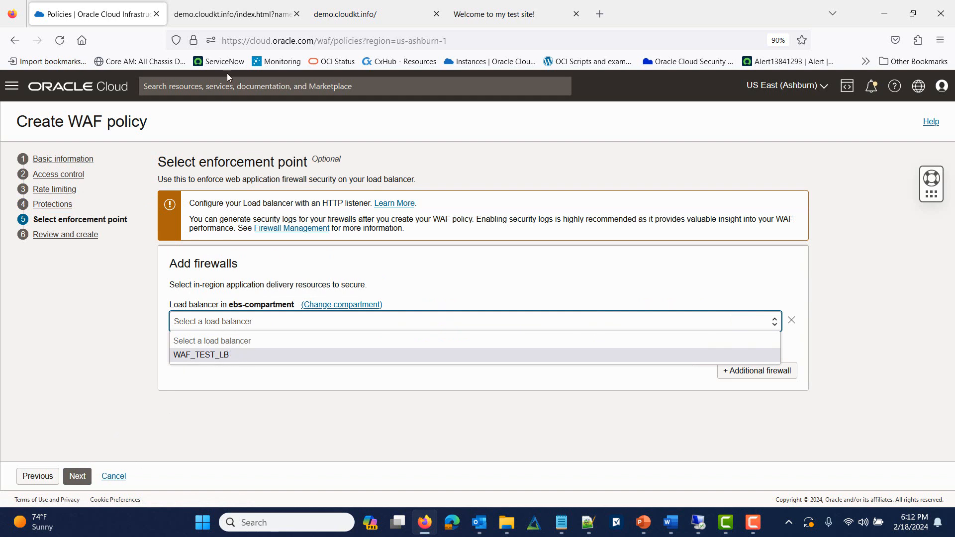
right_click(119, 14)
click(145, 103)
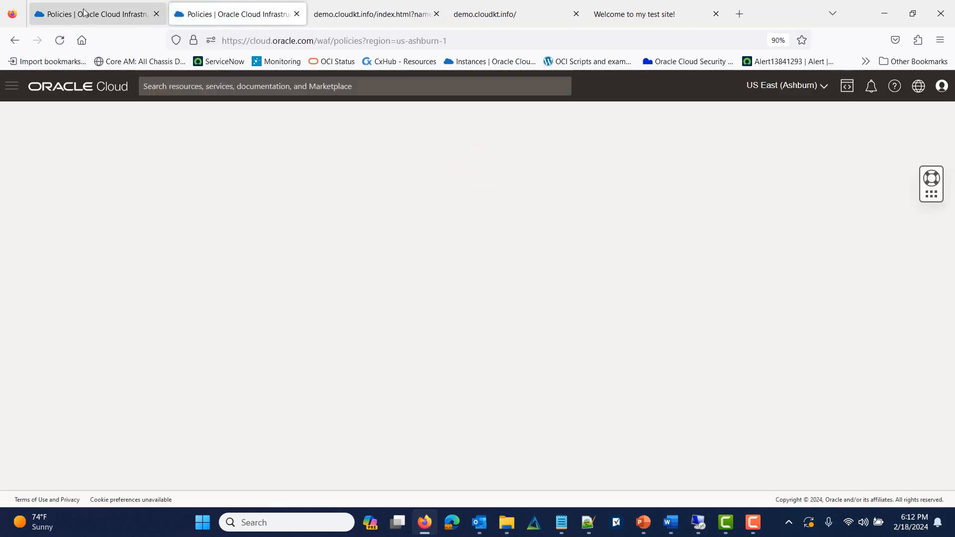
click(84, 13)
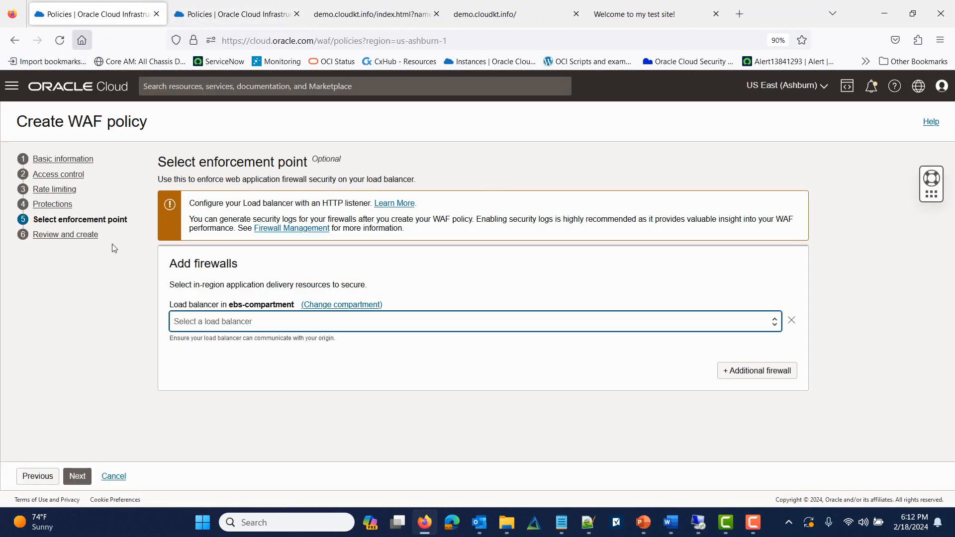
click(191, 324)
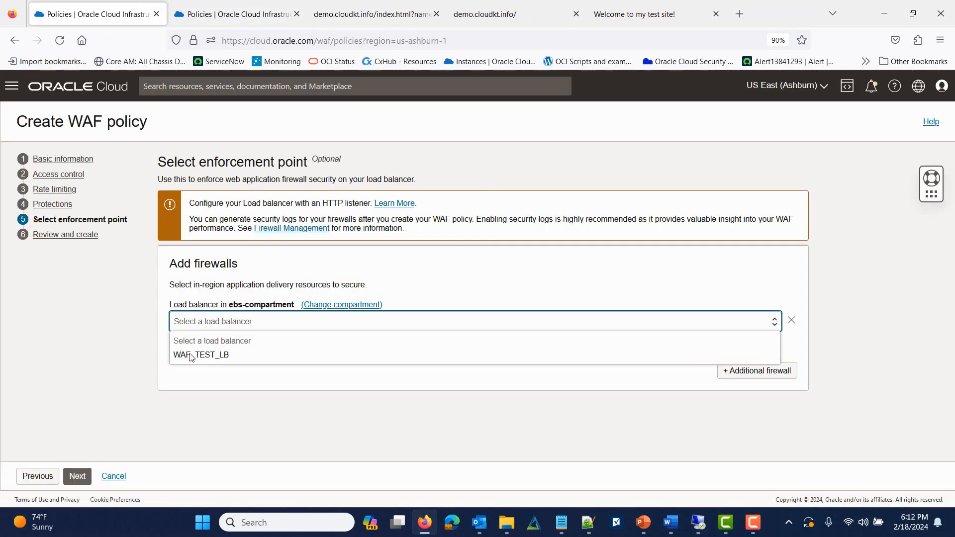
In the duplicated console tab, open the WAF_TEST_LB load balancer's details and check its attached web application firewall
click(236, 24)
click(236, 24)
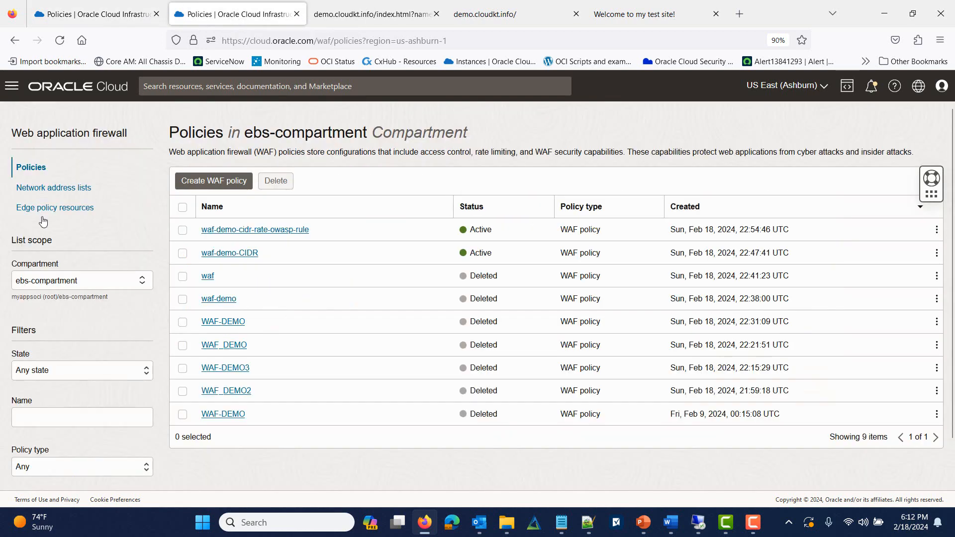
click(12, 86)
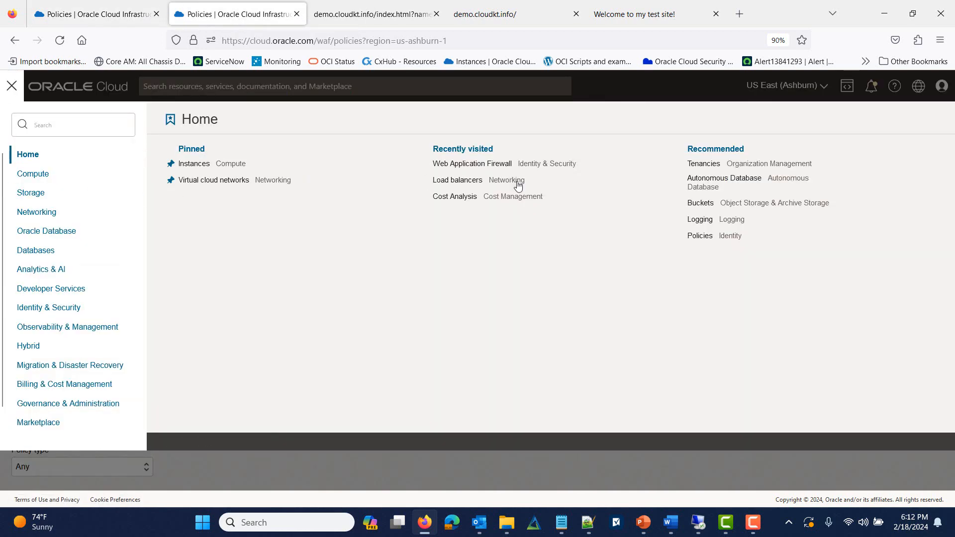
click(462, 183)
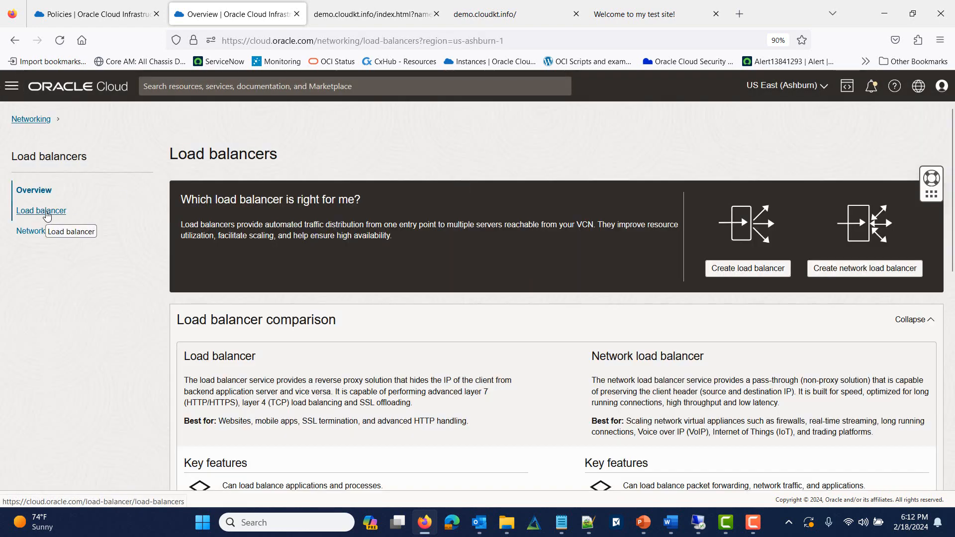
click(47, 213)
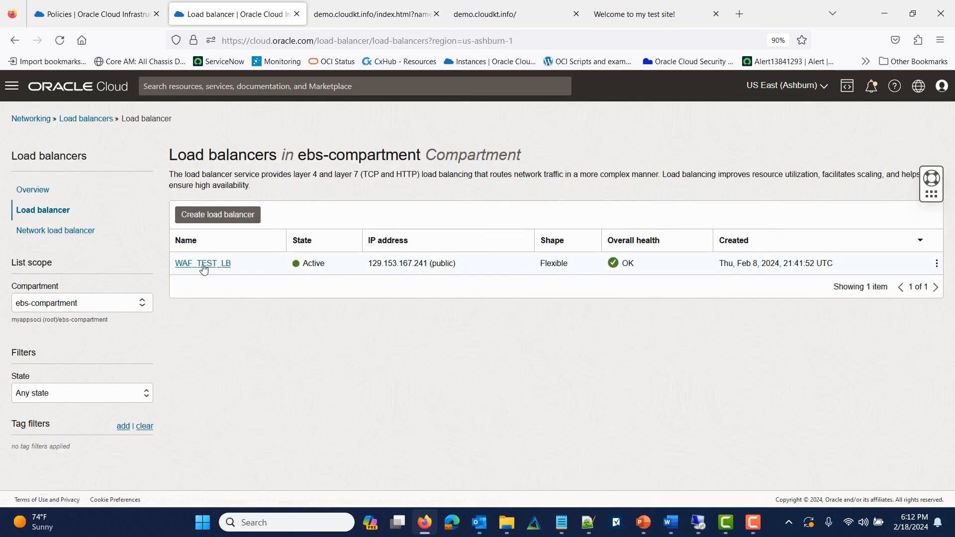
click(203, 268)
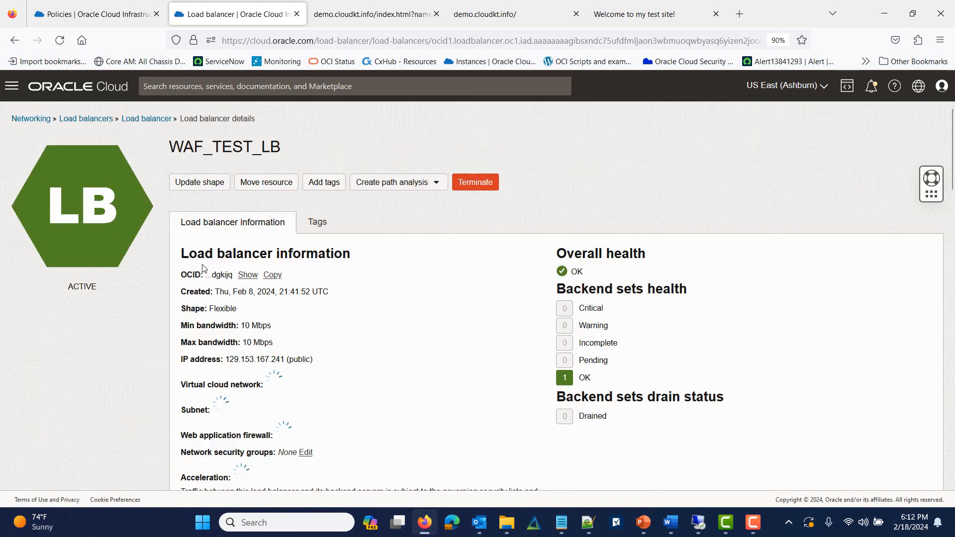
scroll(332, 352, down, 5)
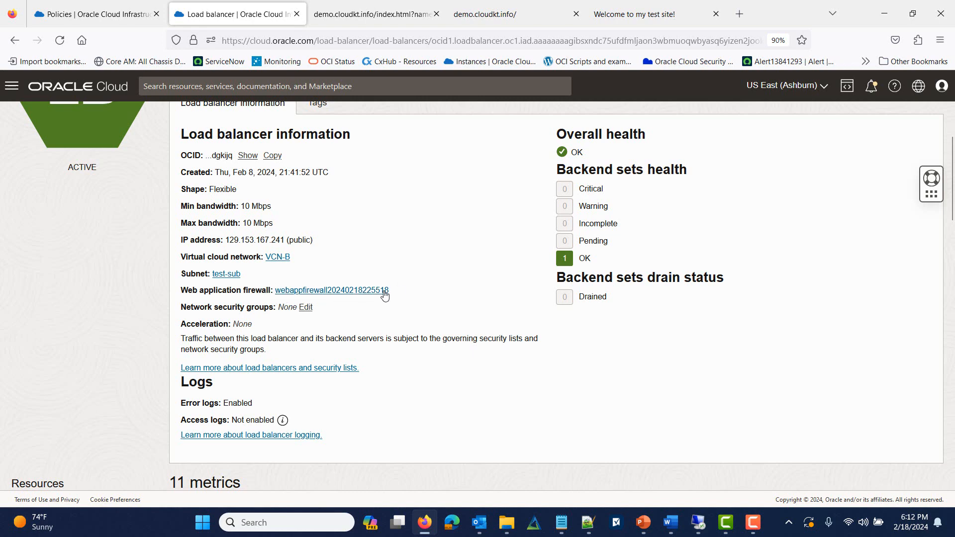
Return to the WAF policy wizard, view the load balancer choices again and cancel the policy creation
click(134, 19)
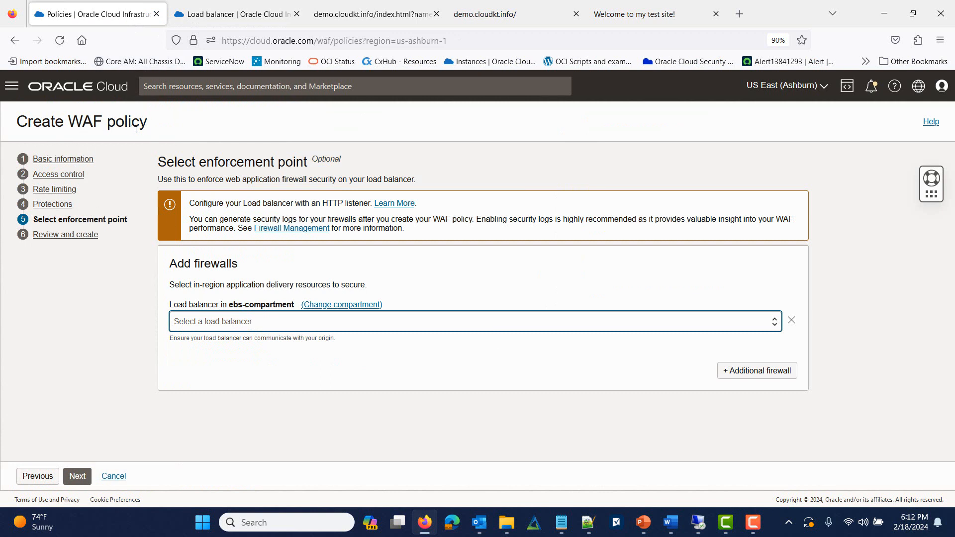
click(219, 323)
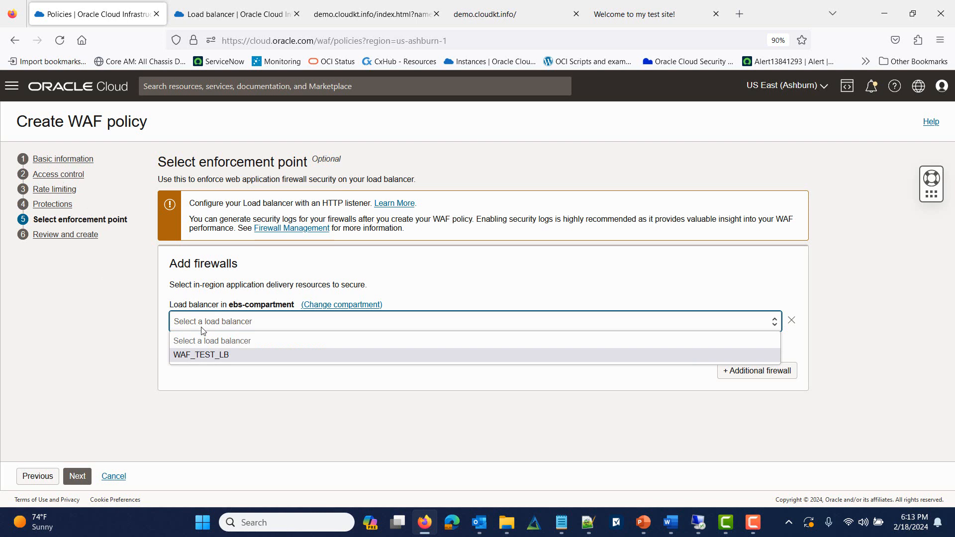
click(114, 477)
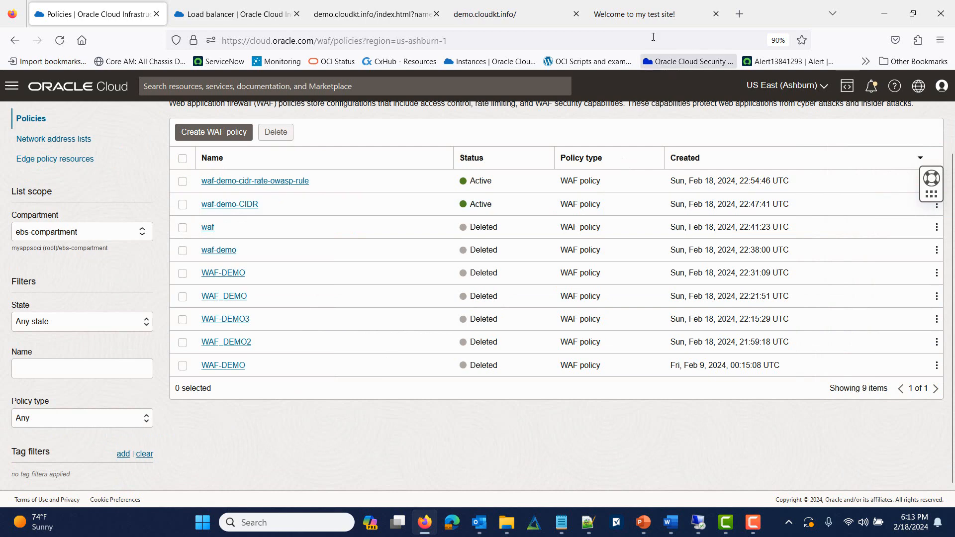
click(653, 14)
click(325, 39)
key(ctrl+c)
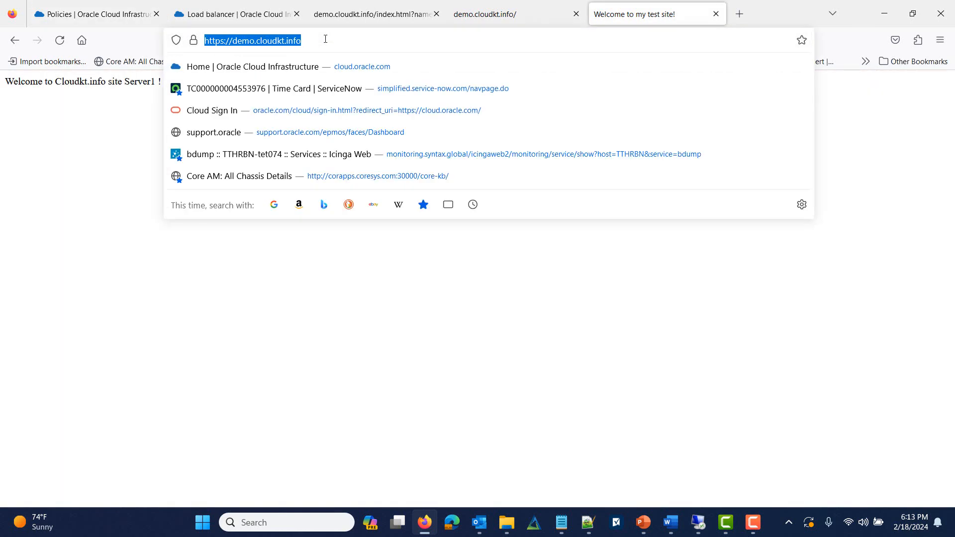
click(739, 14)
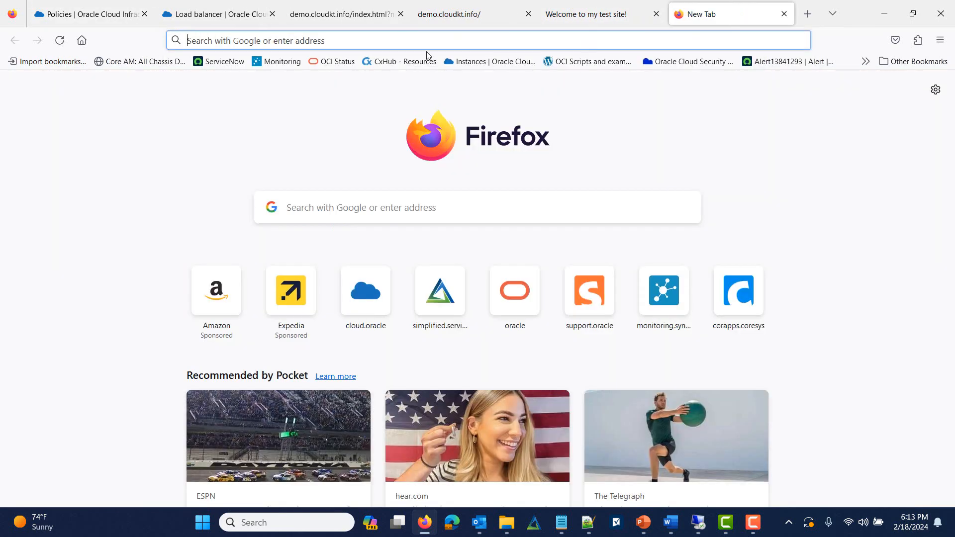
key(ctrl+v)
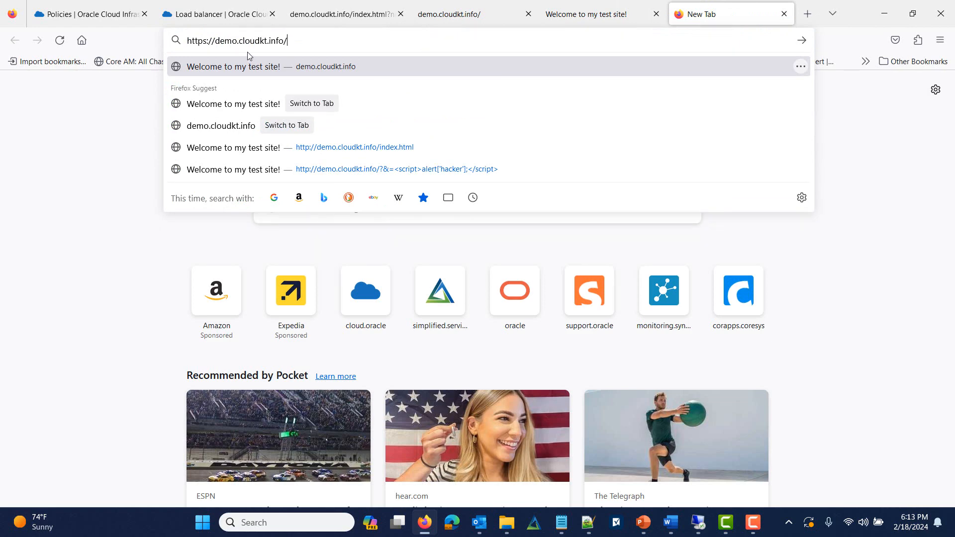
key(Return)
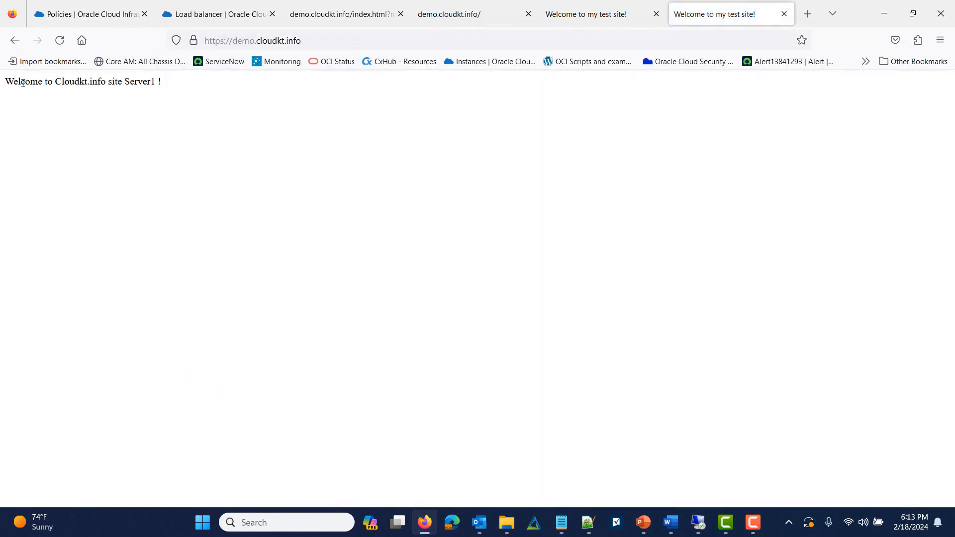
drag(59, 81, 157, 81)
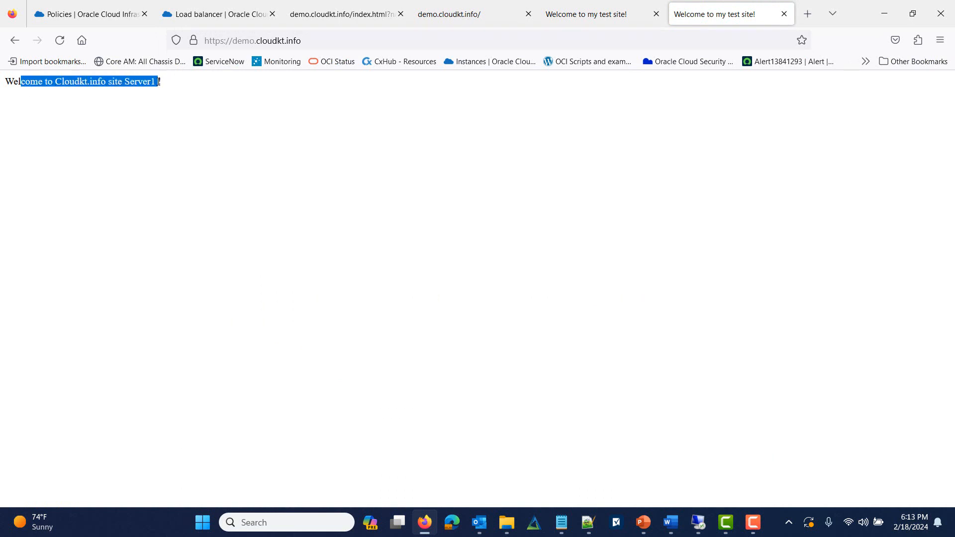